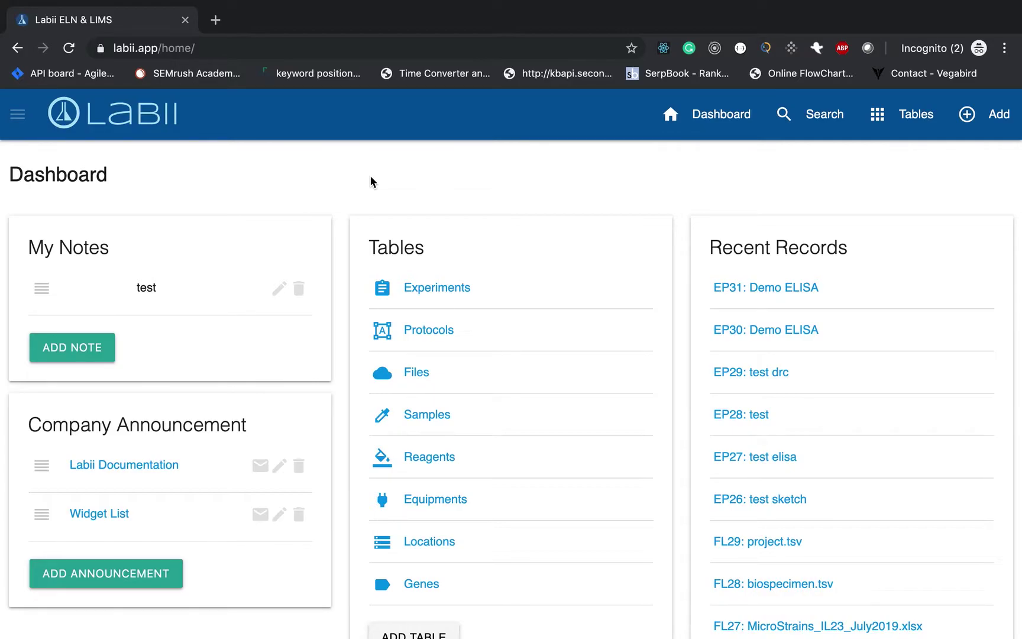
Start a new experiment in Sample Project titled 'Demo ELISA'
{"action": "left_click", "coordinate": [991, 127]}
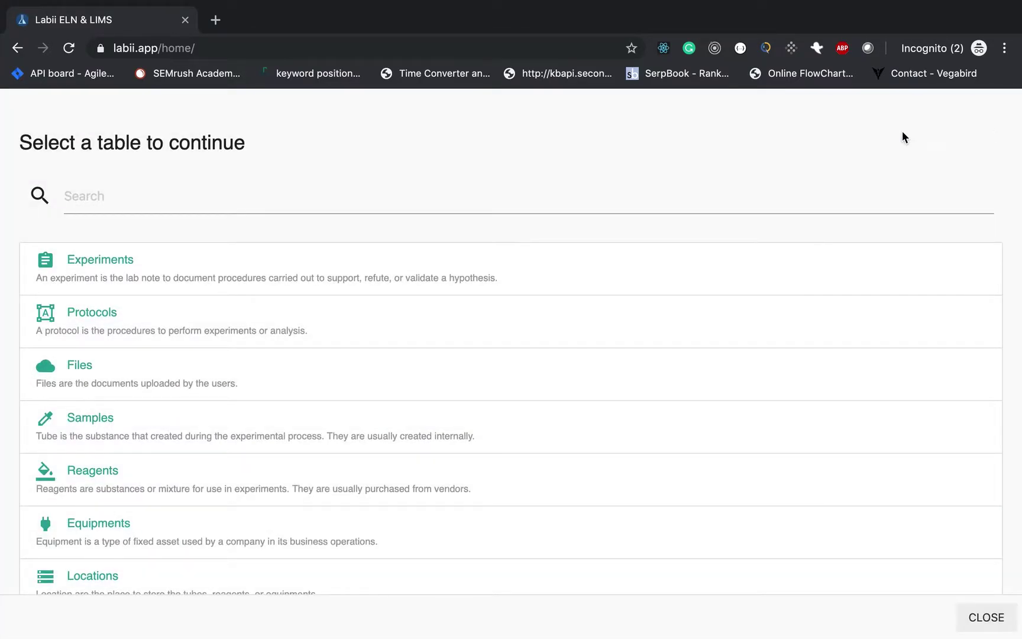
{"action": "left_click", "coordinate": [194, 279]}
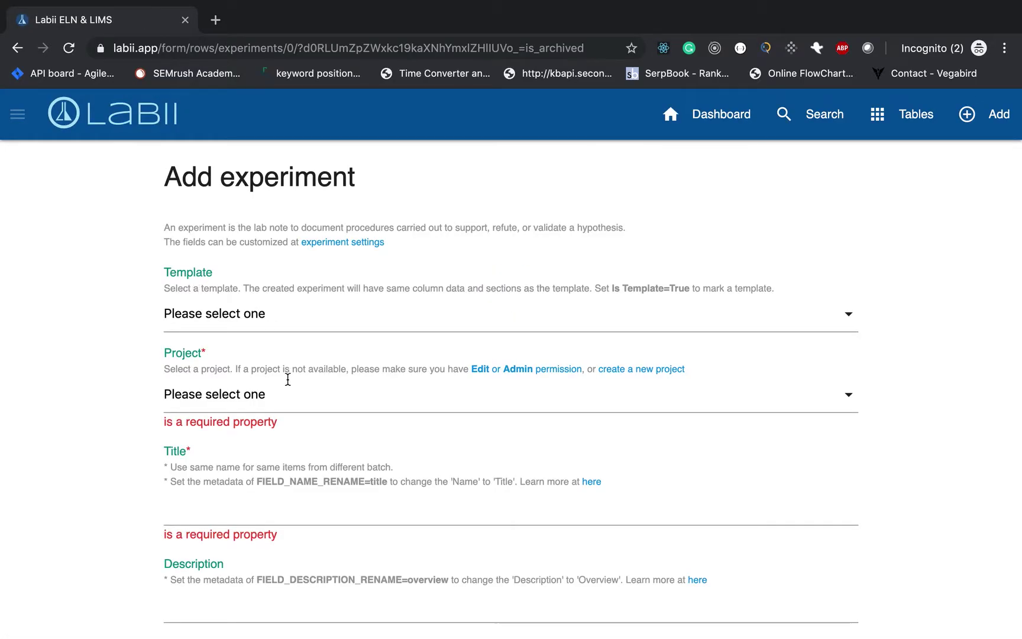
{"action": "left_click", "coordinate": [274, 395]}
{"action": "left_click", "coordinate": [262, 436]}
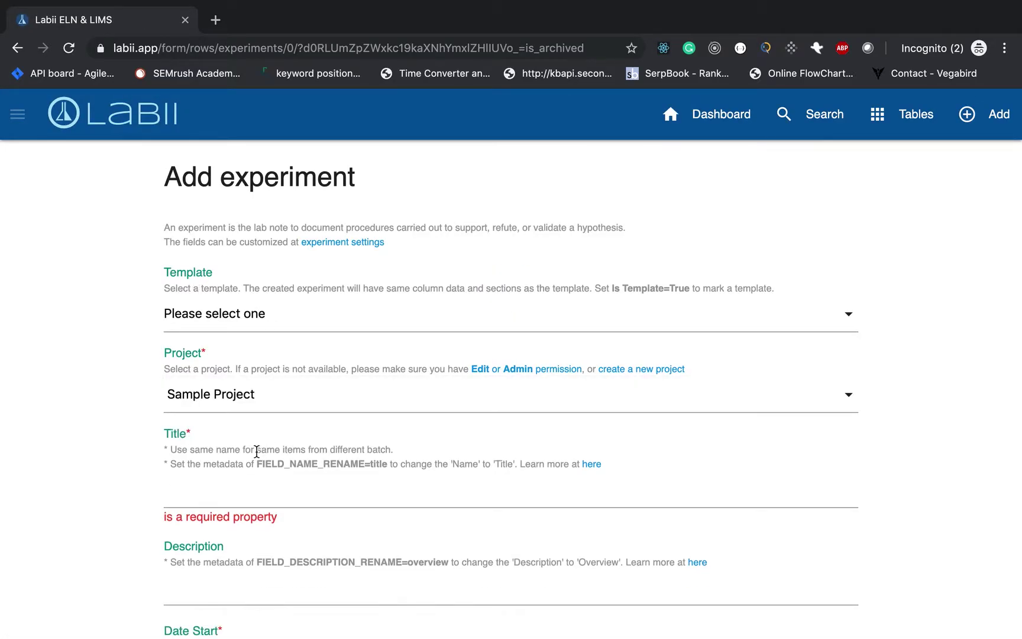
{"action": "left_click", "coordinate": [228, 493]}
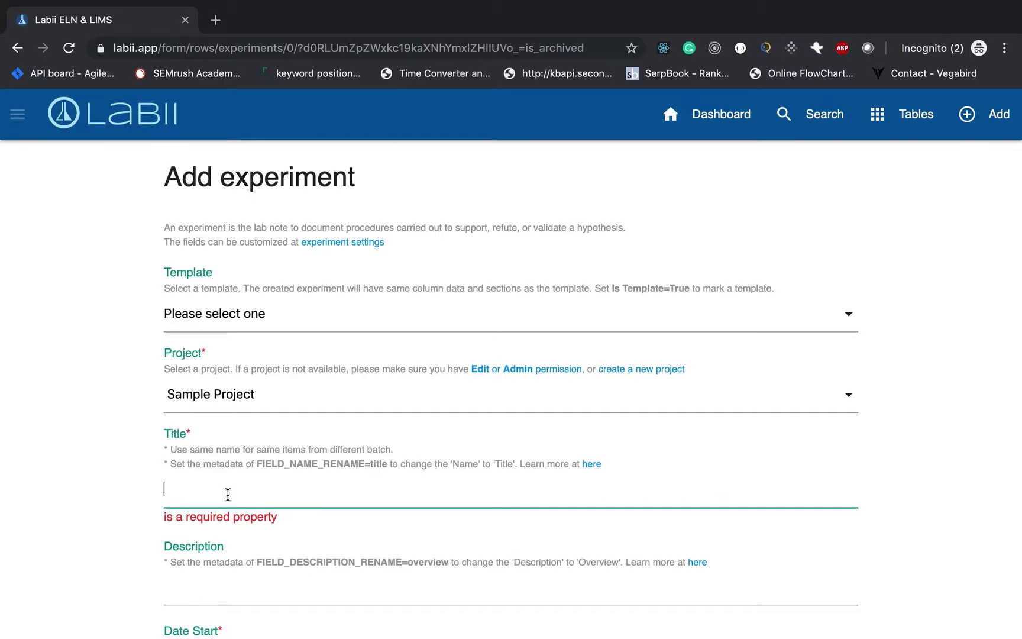
{"action": "type", "text": "Demo "}
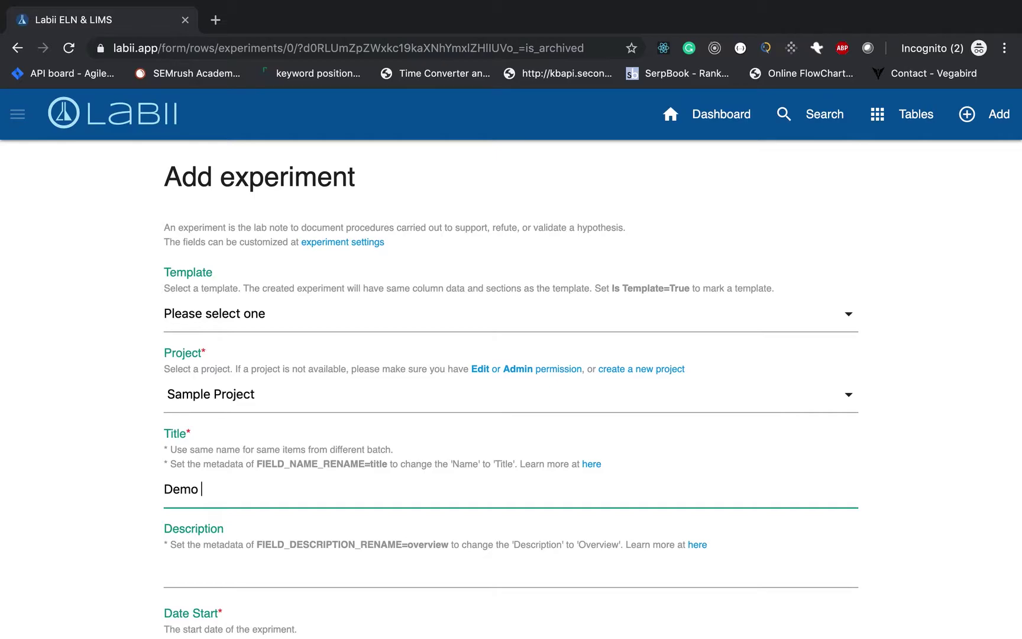
{"action": "type", "text": "ELISA"}
Set the experiment's start date to 2019-08-25 and submit it
{"action": "scroll", "coordinate": [219, 503], "scroll_direction": "down", "scroll_amount": 5}
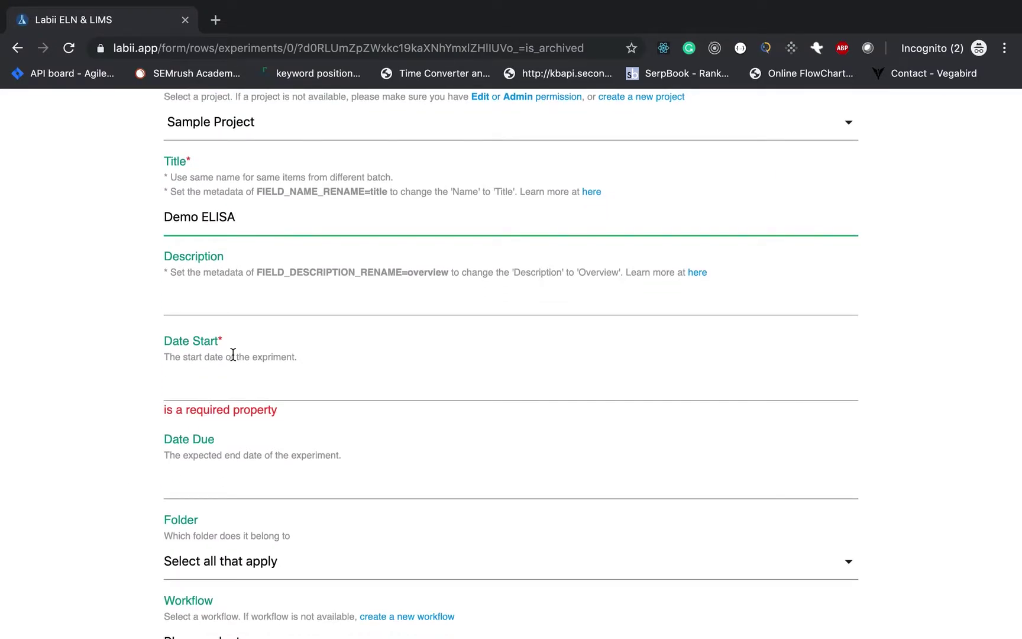
{"action": "left_click", "coordinate": [224, 374]}
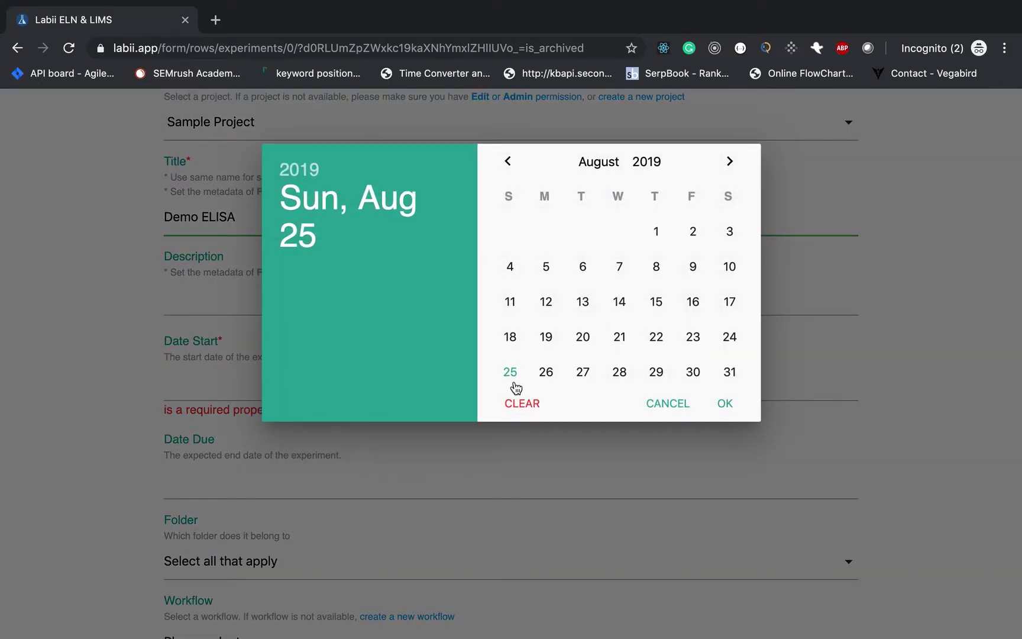
{"action": "left_click", "coordinate": [510, 372]}
{"action": "left_click", "coordinate": [724, 403]}
{"action": "scroll", "coordinate": [391, 438], "scroll_direction": "down", "scroll_amount": 4}
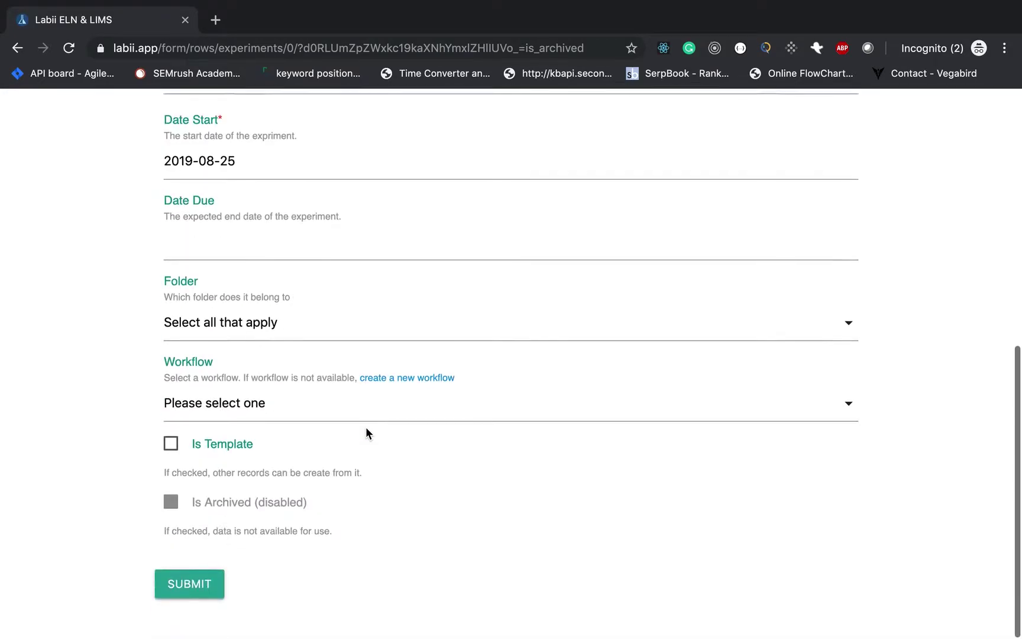
{"action": "left_click", "coordinate": [199, 603]}
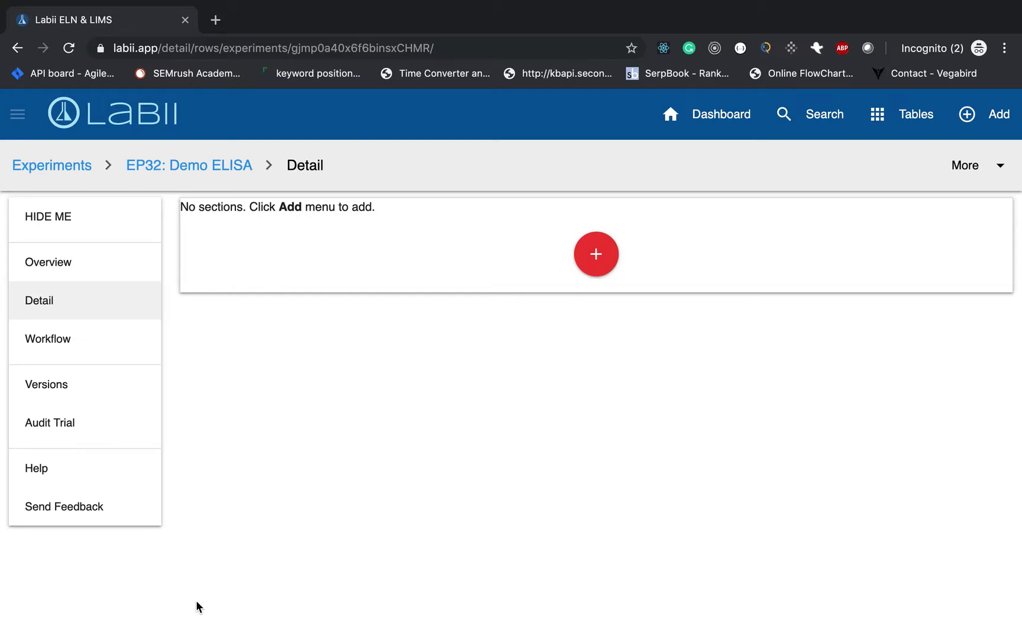
Add the ELISA Standard Curve widget, found by searching 'elisa' in More widgets
{"action": "left_click", "coordinate": [594, 254]}
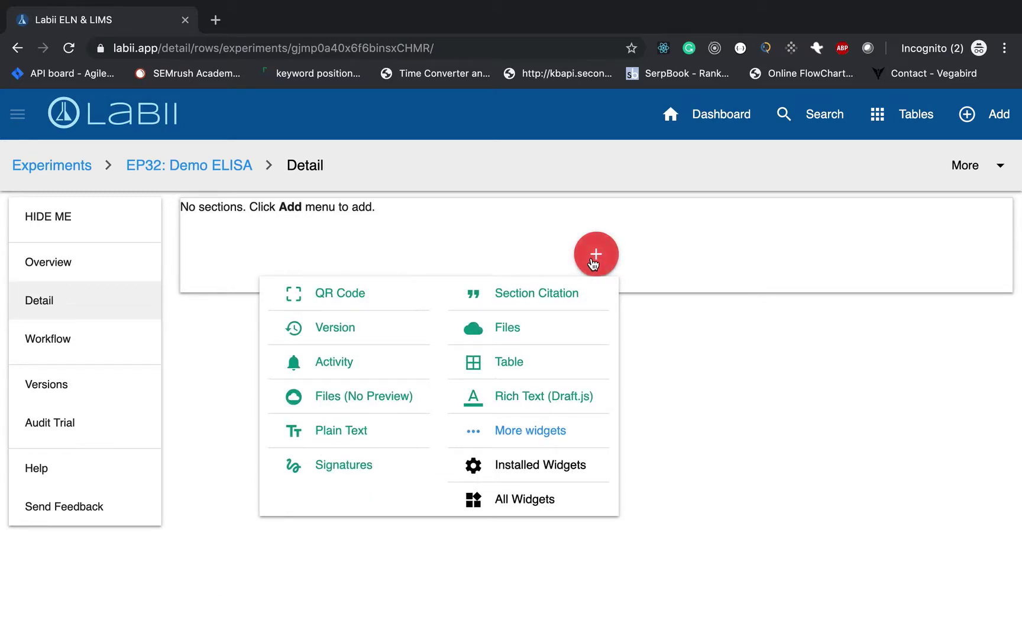
{"action": "left_click", "coordinate": [529, 427]}
{"action": "left_click", "coordinate": [370, 287]}
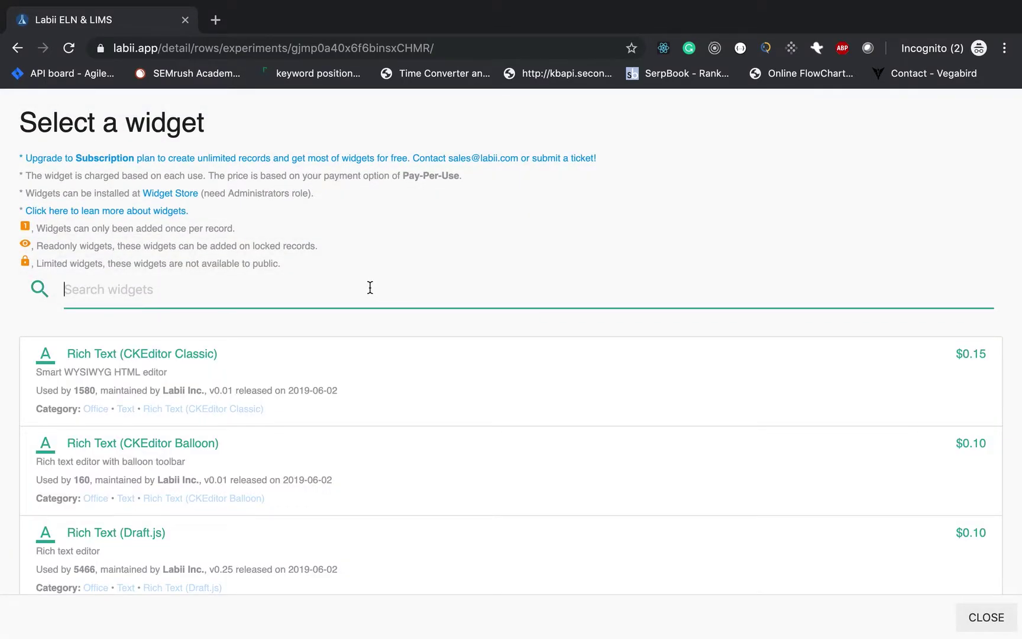
{"action": "type", "text": "elisa"}
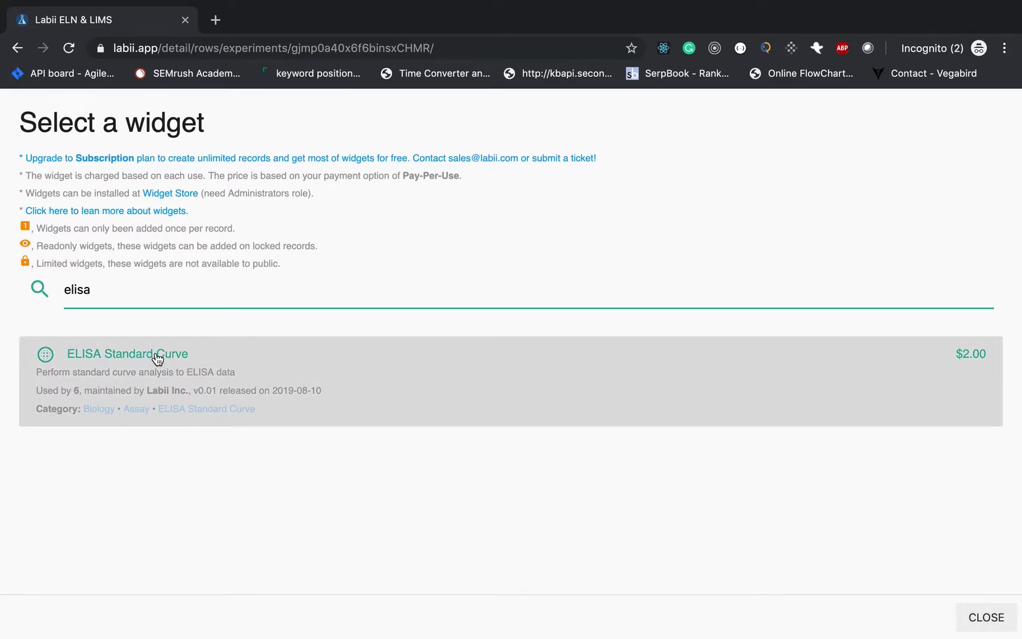
{"action": "left_click", "coordinate": [156, 354]}
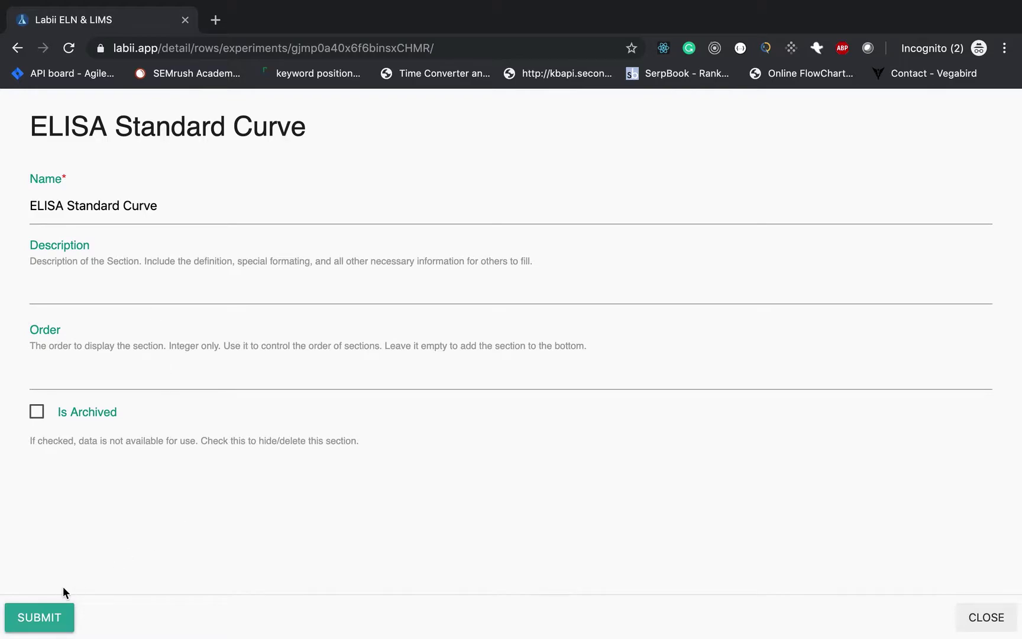
{"action": "left_click", "coordinate": [44, 618]}
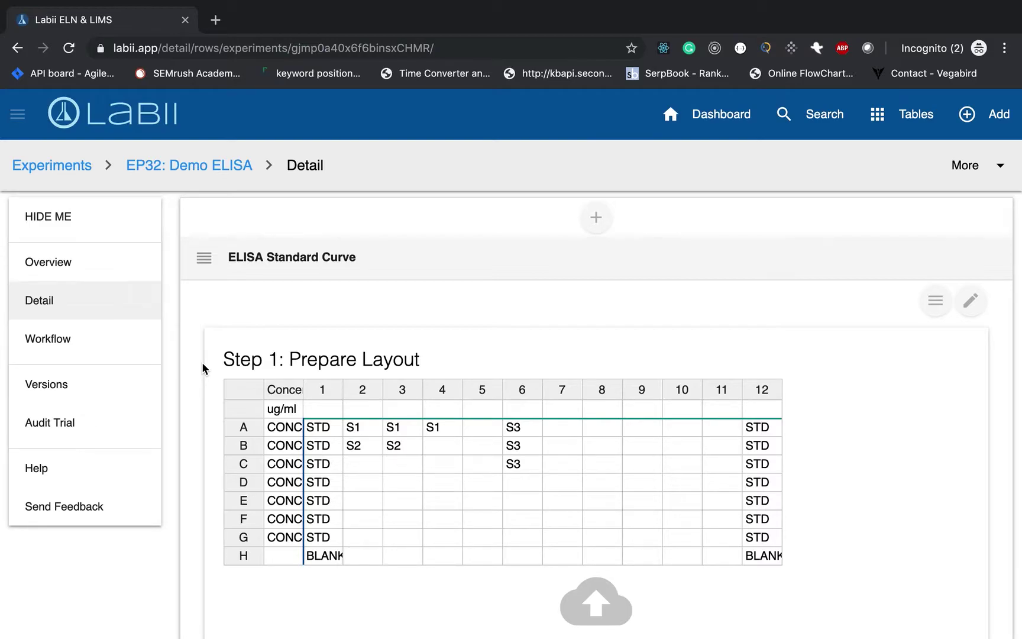
Scroll through the new section's Step 1 layout, Step 2 data and Step 3 analysis
{"action": "scroll", "coordinate": [203, 368], "scroll_direction": "down", "scroll_amount": 2}
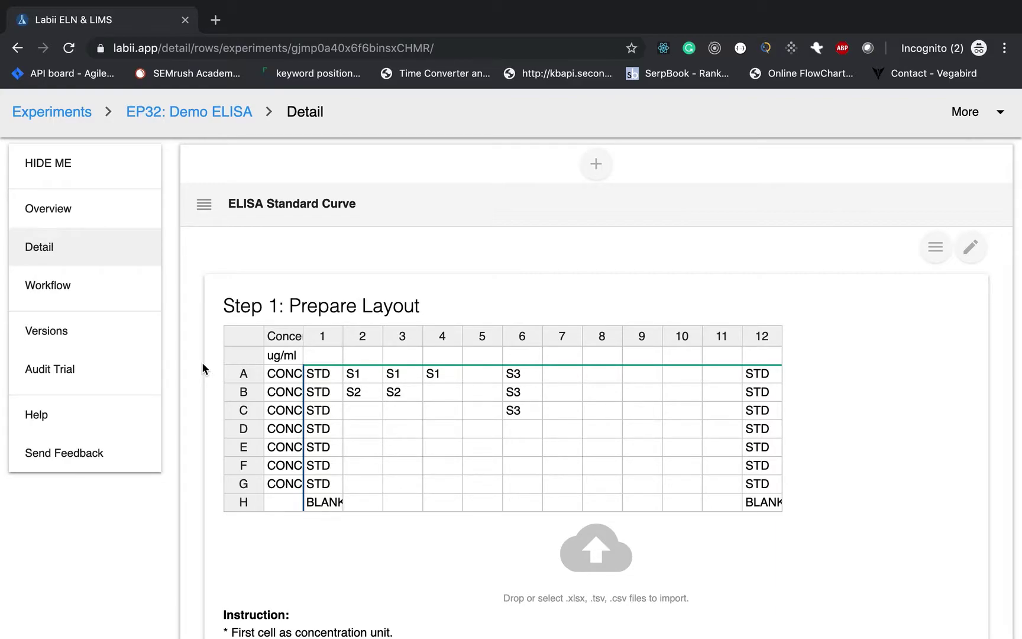
{"action": "scroll", "coordinate": [203, 366], "scroll_direction": "down", "scroll_amount": 12}
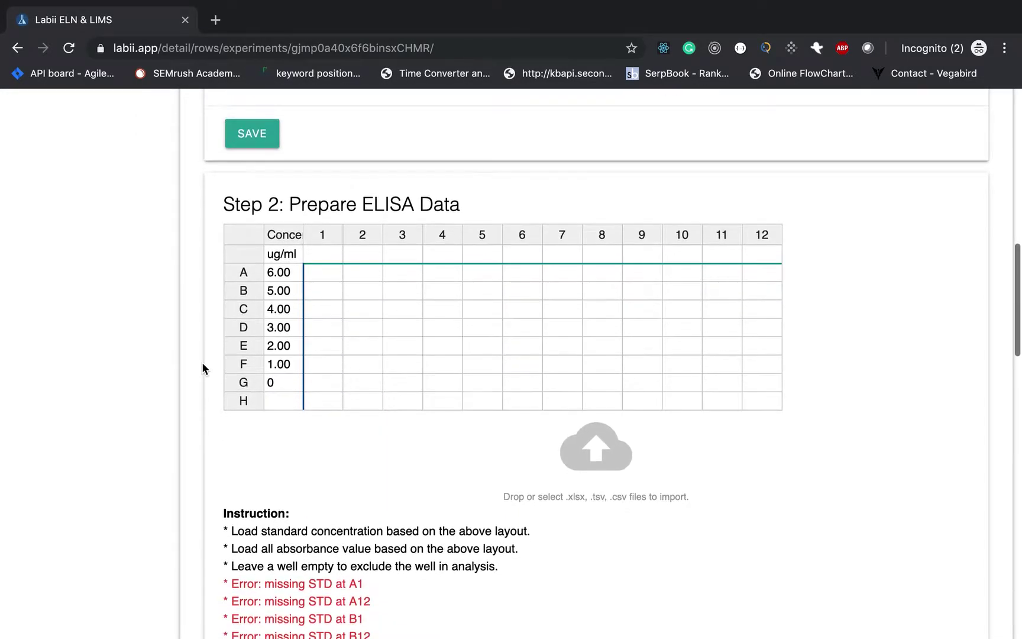
{"action": "scroll", "coordinate": [202, 367], "scroll_direction": "down", "scroll_amount": 12}
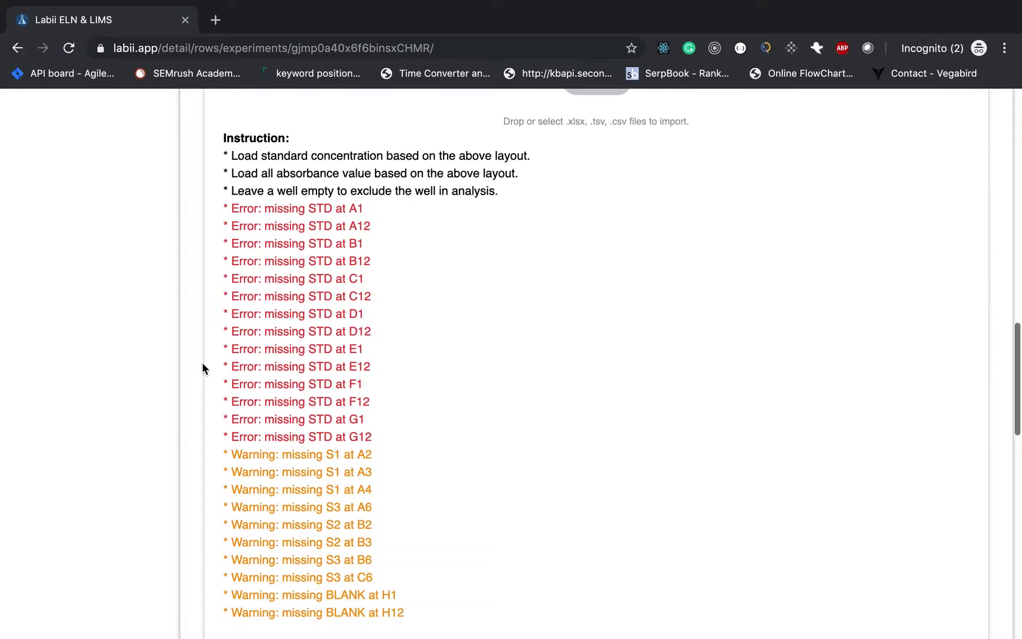
{"action": "scroll", "coordinate": [202, 368], "scroll_direction": "down", "scroll_amount": 7}
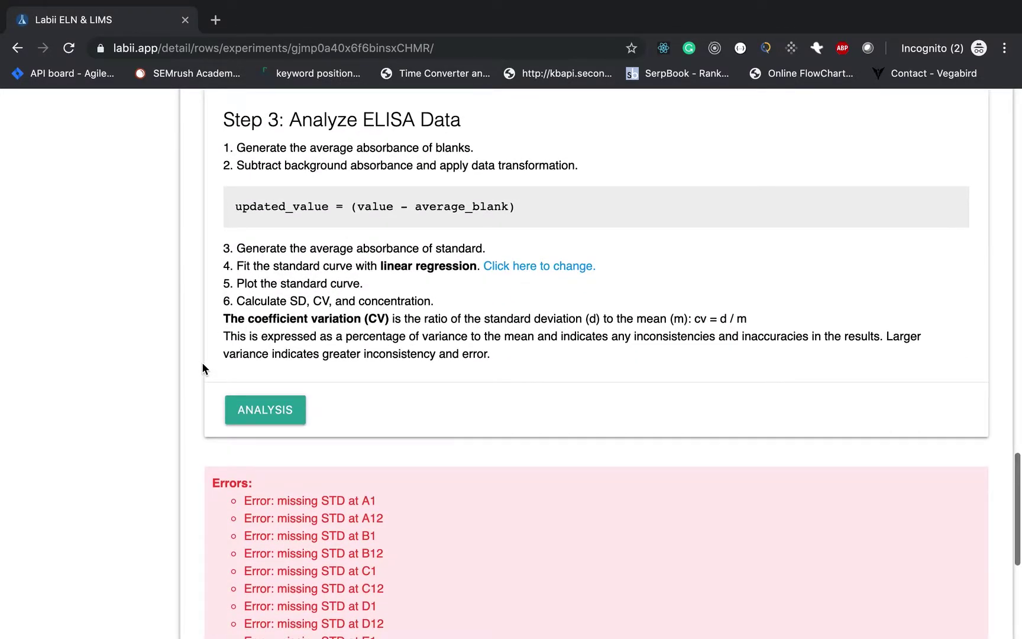
{"action": "scroll", "coordinate": [202, 367], "scroll_direction": "up", "scroll_amount": 20}
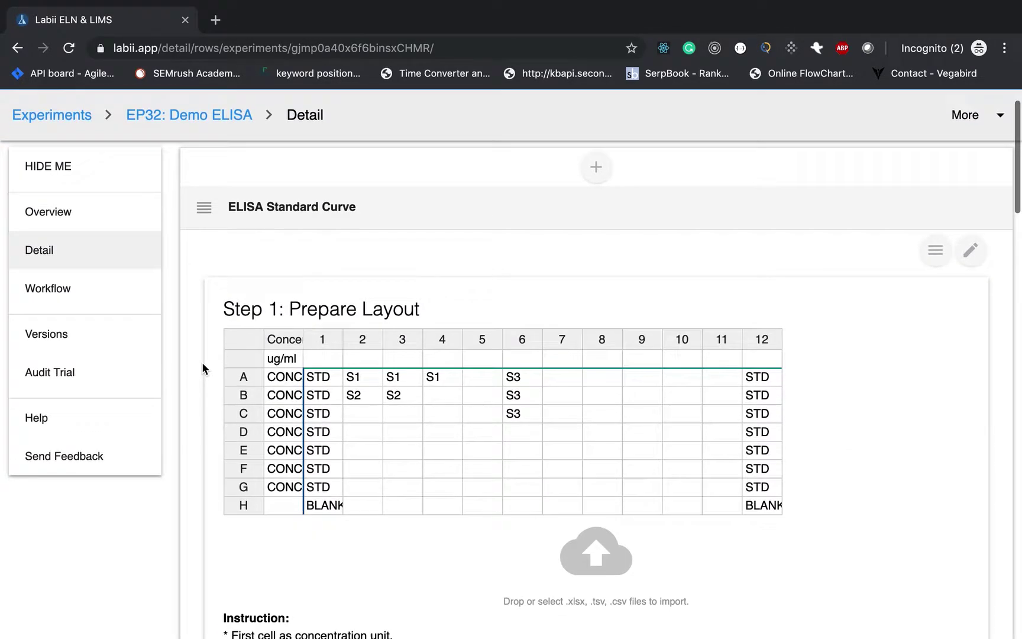
{"action": "scroll", "coordinate": [202, 368], "scroll_direction": "down", "scroll_amount": 2}
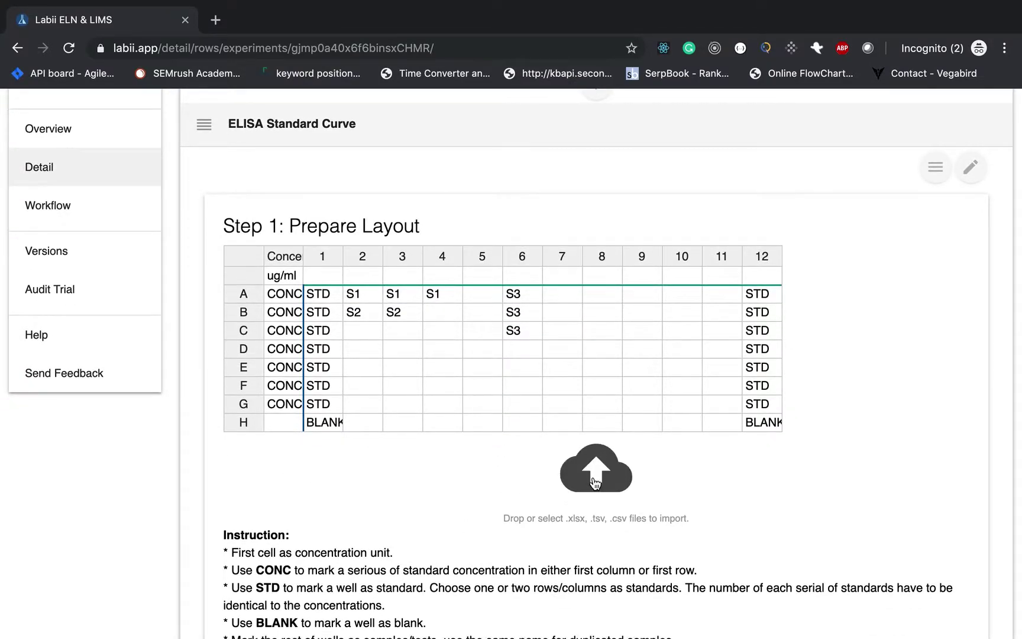
Import elisa_layout.tsv into the Step 1 plate layout grid
{"action": "left_click", "coordinate": [595, 483]}
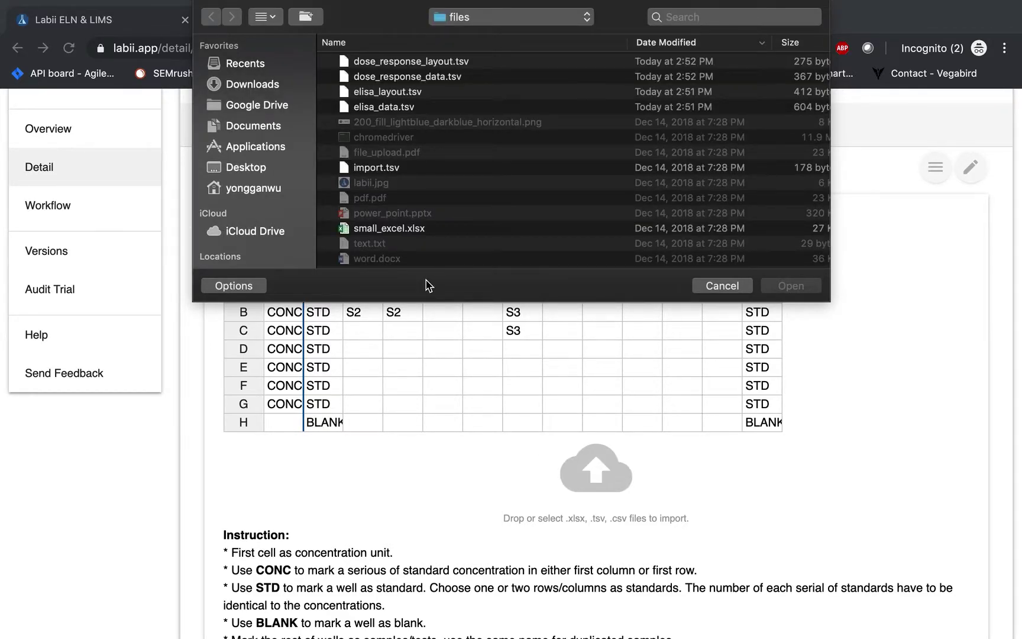
{"action": "left_click", "coordinate": [410, 96]}
{"action": "left_click", "coordinate": [809, 285]}
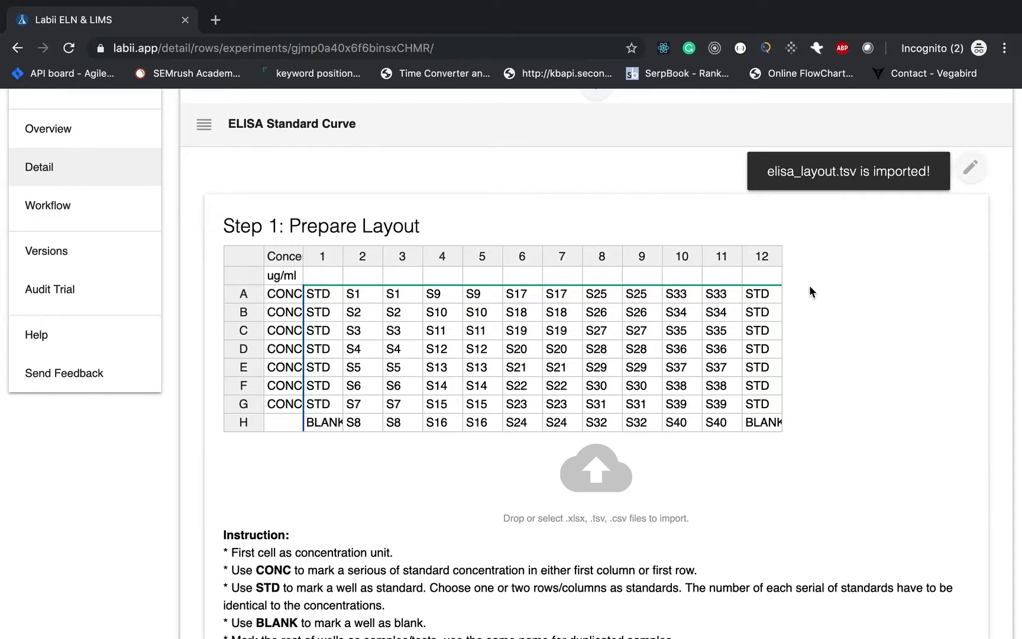
Review the ug/ml unit, CONC marker, standard well B1 and BLANK wells H1 and H12
{"action": "scroll", "coordinate": [798, 436], "scroll_direction": "down", "scroll_amount": 2}
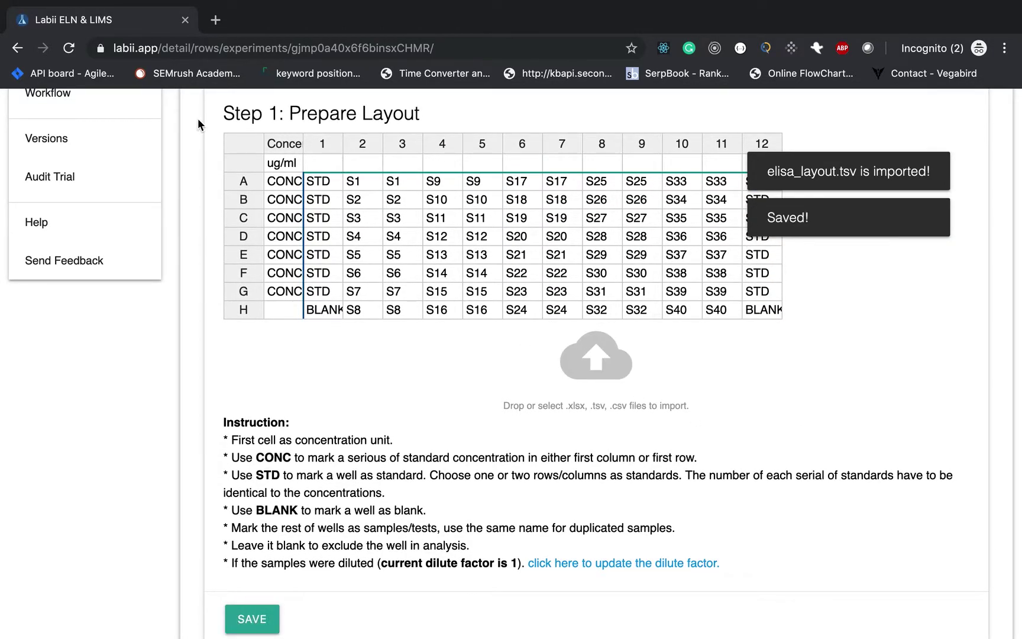
{"action": "left_click", "coordinate": [286, 168]}
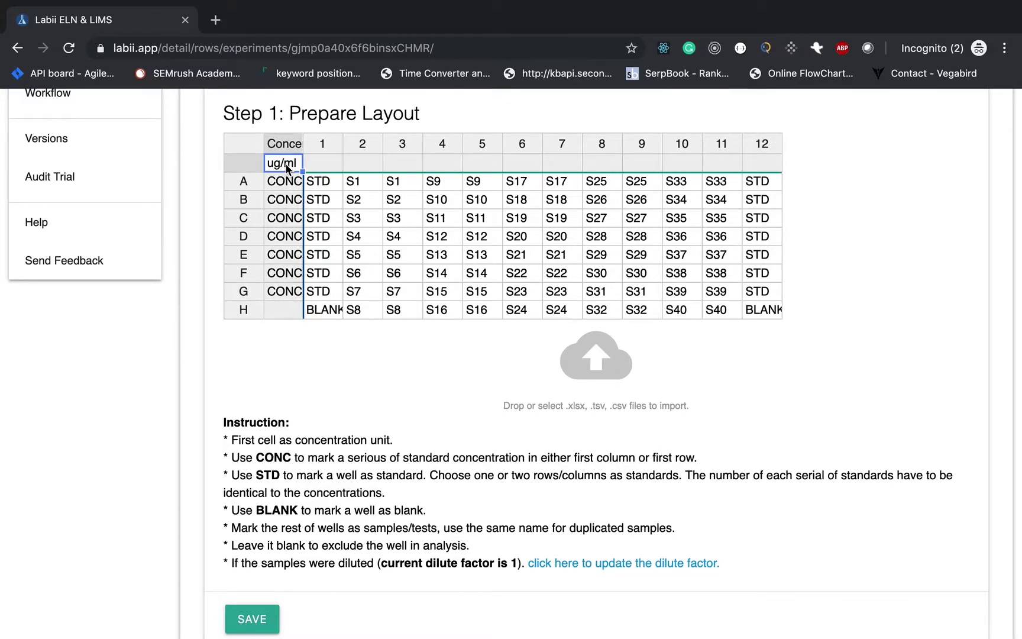
{"action": "left_click", "coordinate": [280, 203]}
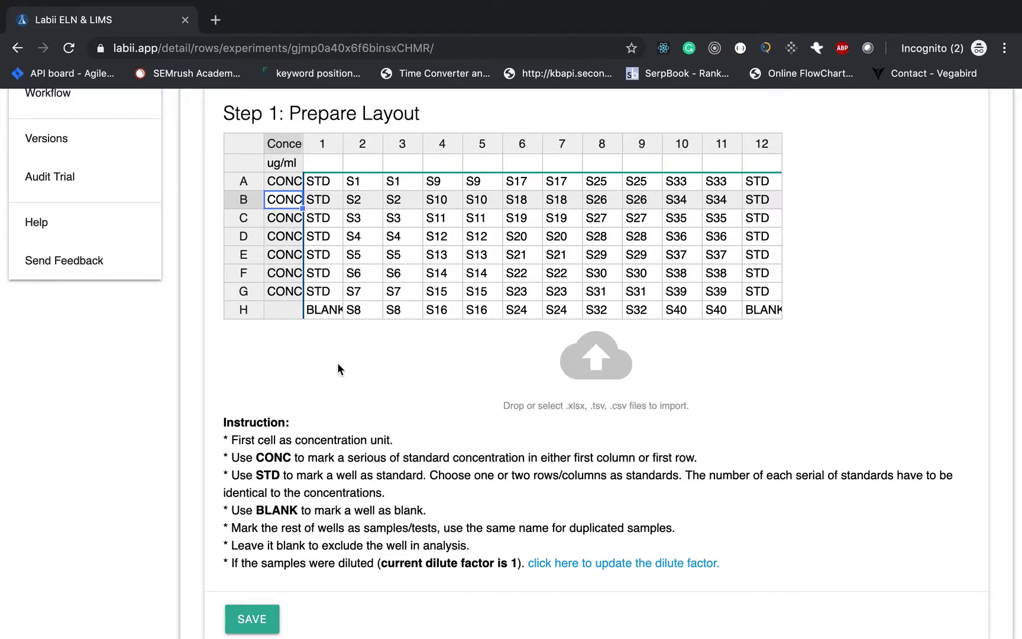
{"action": "left_click", "coordinate": [328, 200]}
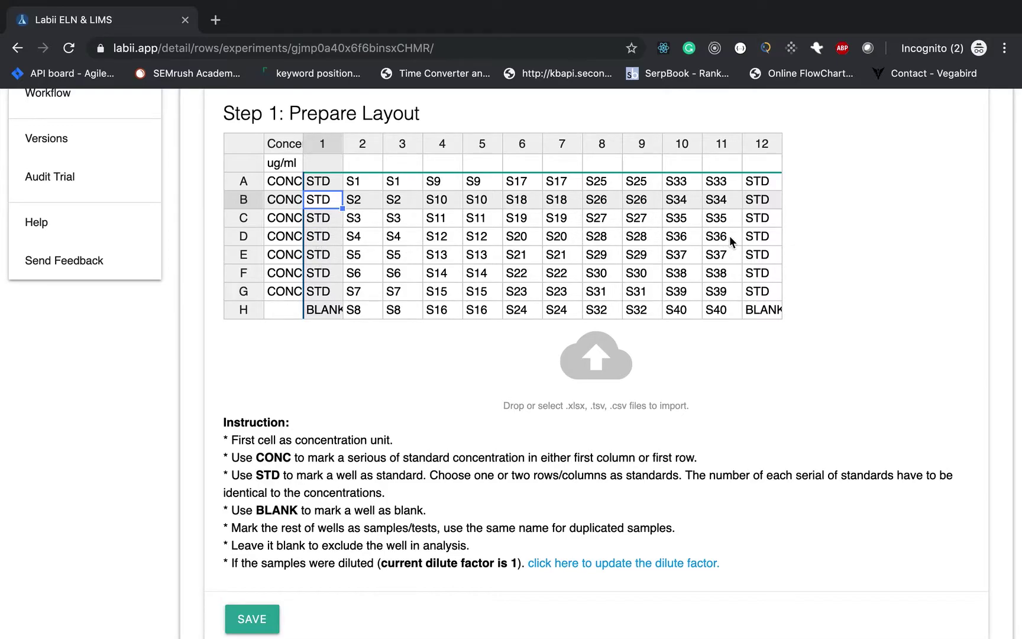
{"action": "left_click", "coordinate": [318, 308]}
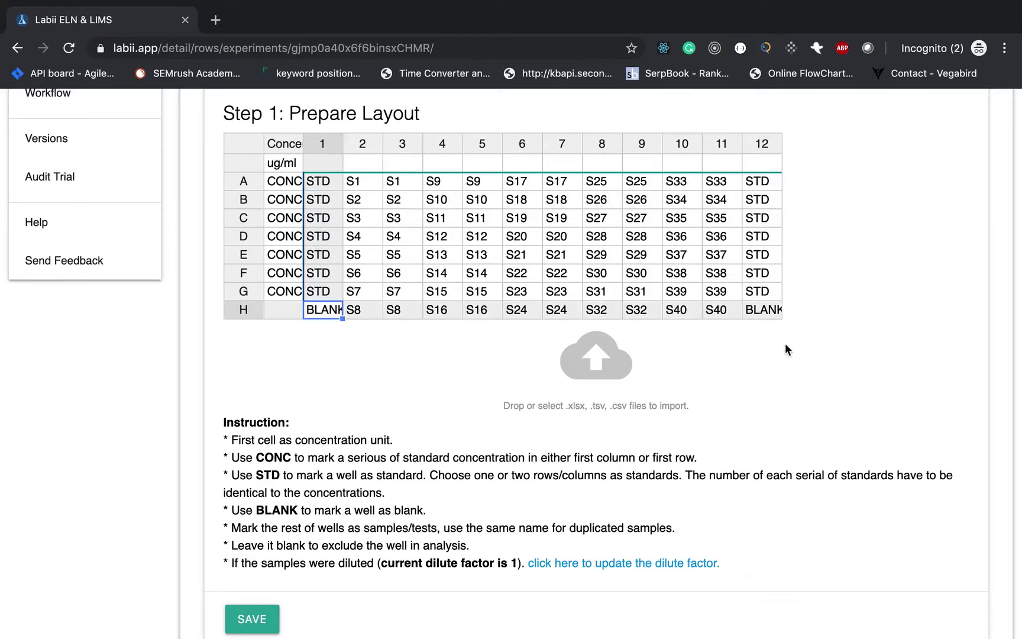
{"action": "left_click", "coordinate": [752, 310]}
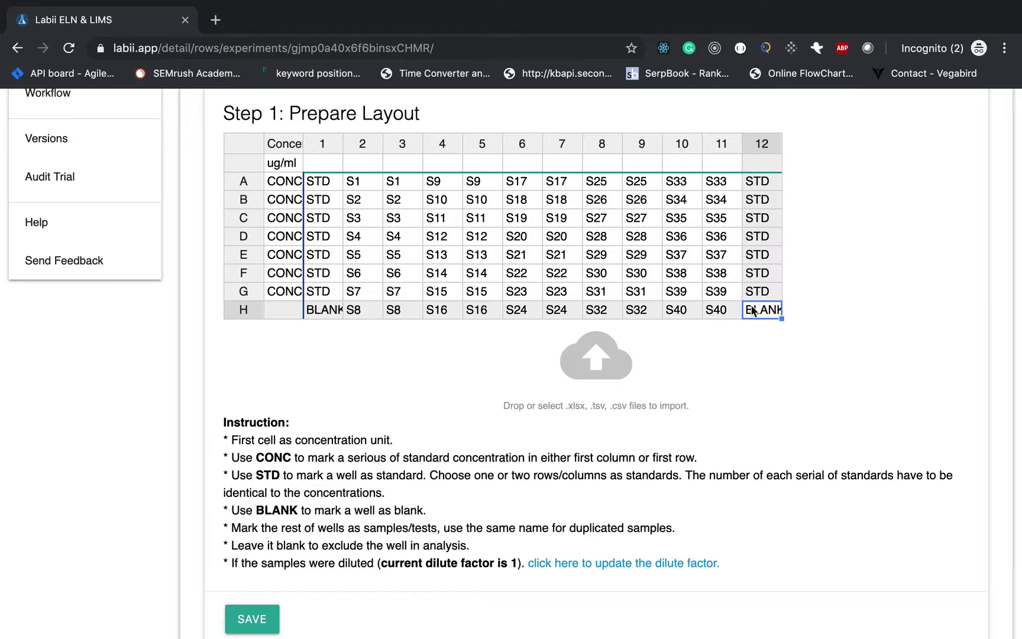
{"action": "scroll", "coordinate": [752, 310], "scroll_direction": "down", "scroll_amount": 9}
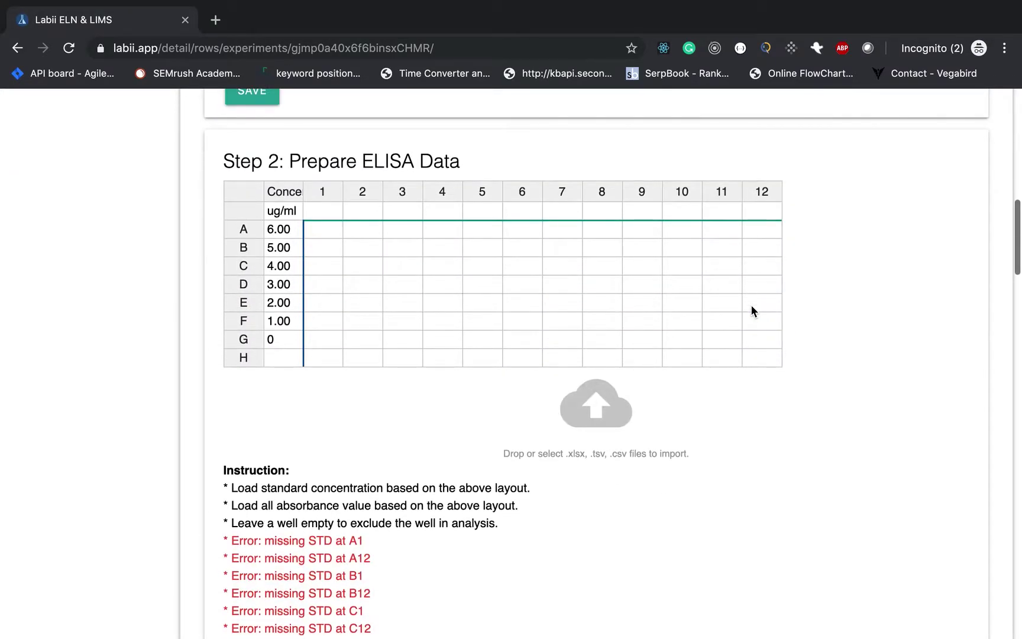
Import absorbance readings from elisa_data.tsv into the Step 2 grid
{"action": "left_click", "coordinate": [595, 407]}
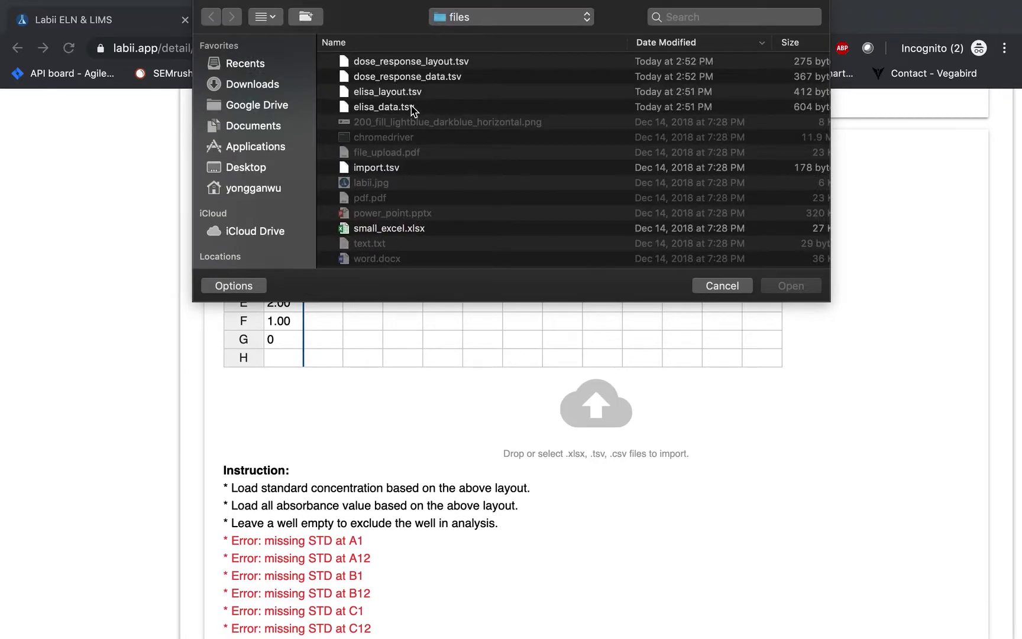
{"action": "left_click", "coordinate": [410, 106]}
{"action": "left_click", "coordinate": [791, 285]}
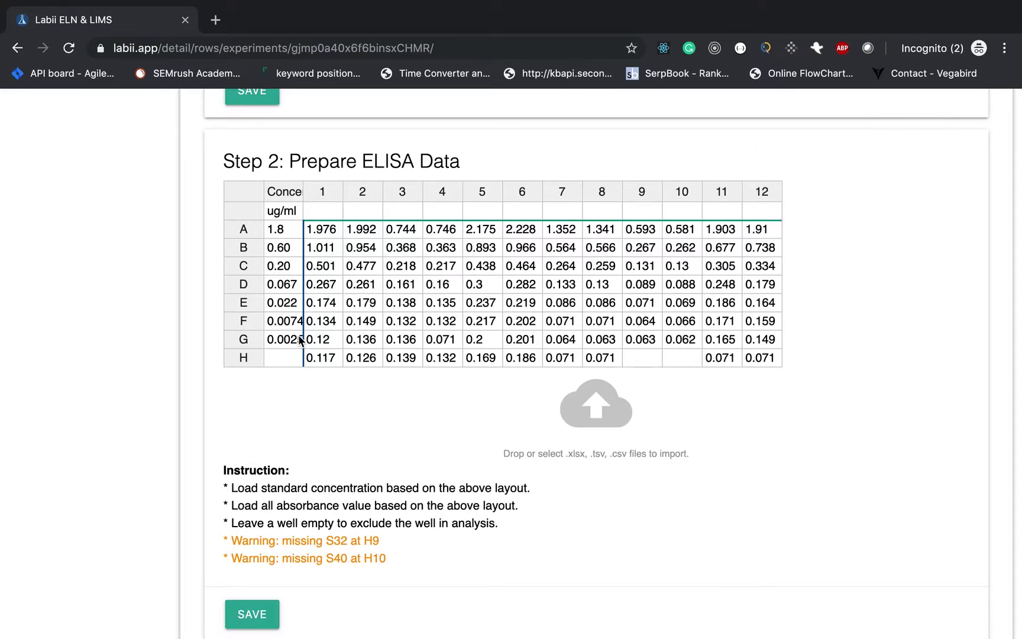
{"action": "scroll", "coordinate": [299, 339], "scroll_direction": "up", "scroll_amount": 12}
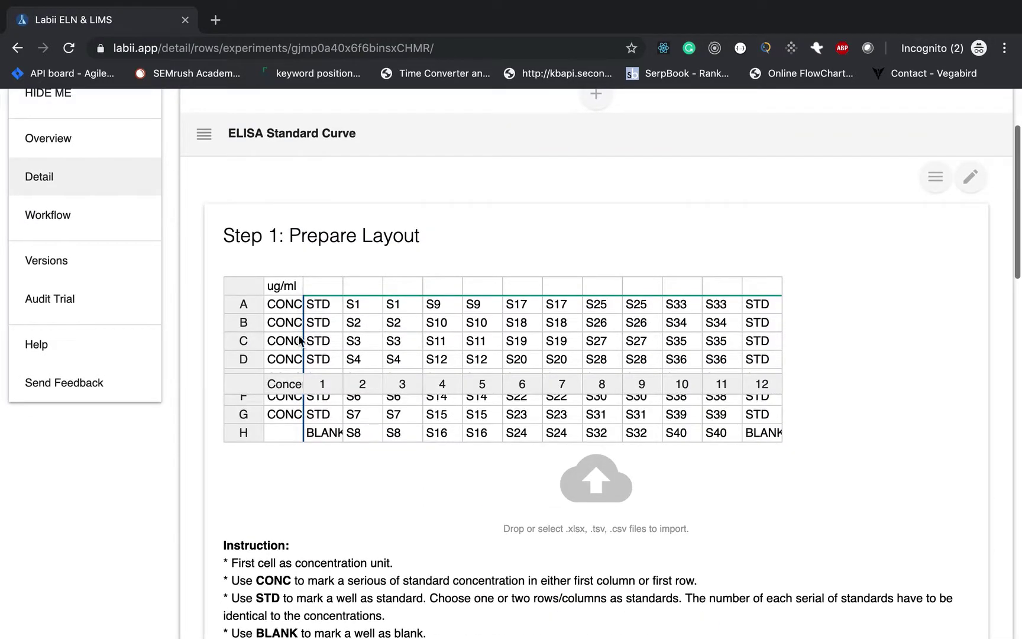
{"action": "scroll", "coordinate": [278, 402], "scroll_direction": "down", "scroll_amount": 5}
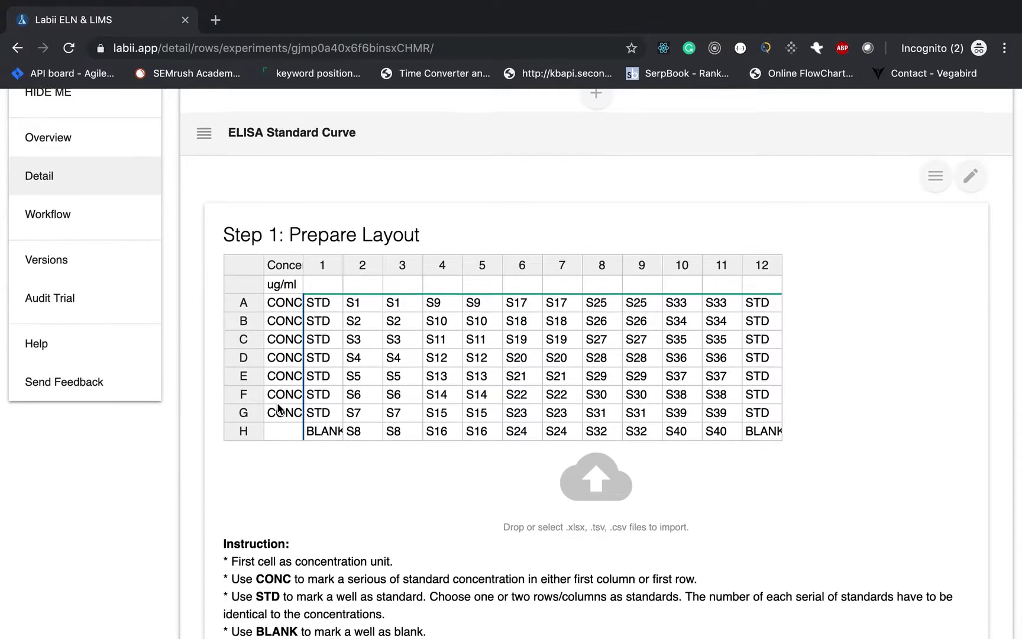
{"action": "scroll", "coordinate": [278, 403], "scroll_direction": "down", "scroll_amount": 7}
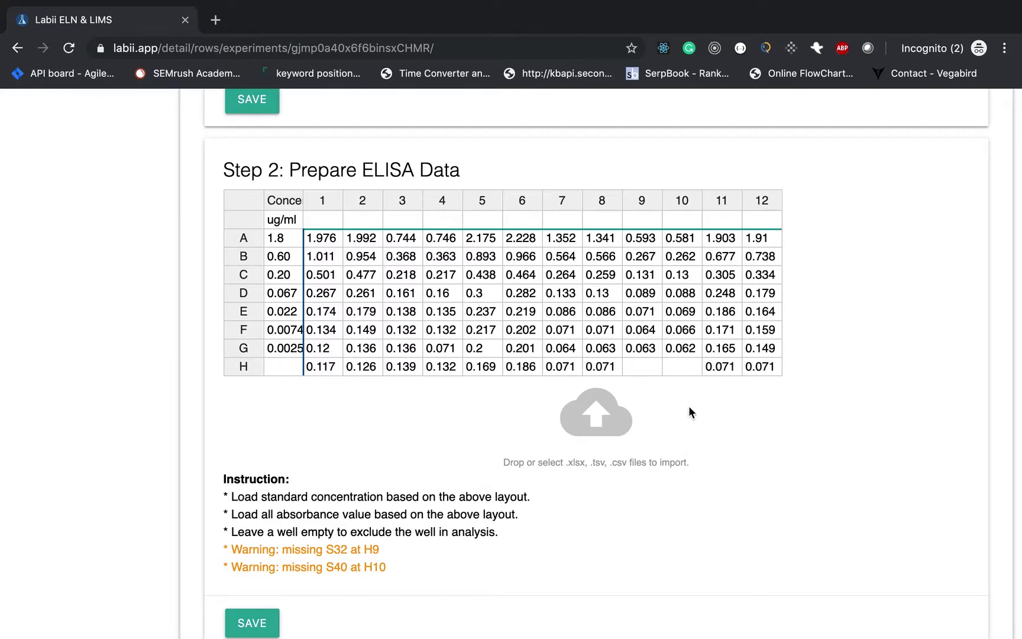
Inspect empty wells H9 and H10 and the missing S32 and S40 warnings
{"action": "left_click", "coordinate": [645, 362]}
{"action": "left_click", "coordinate": [688, 366]}
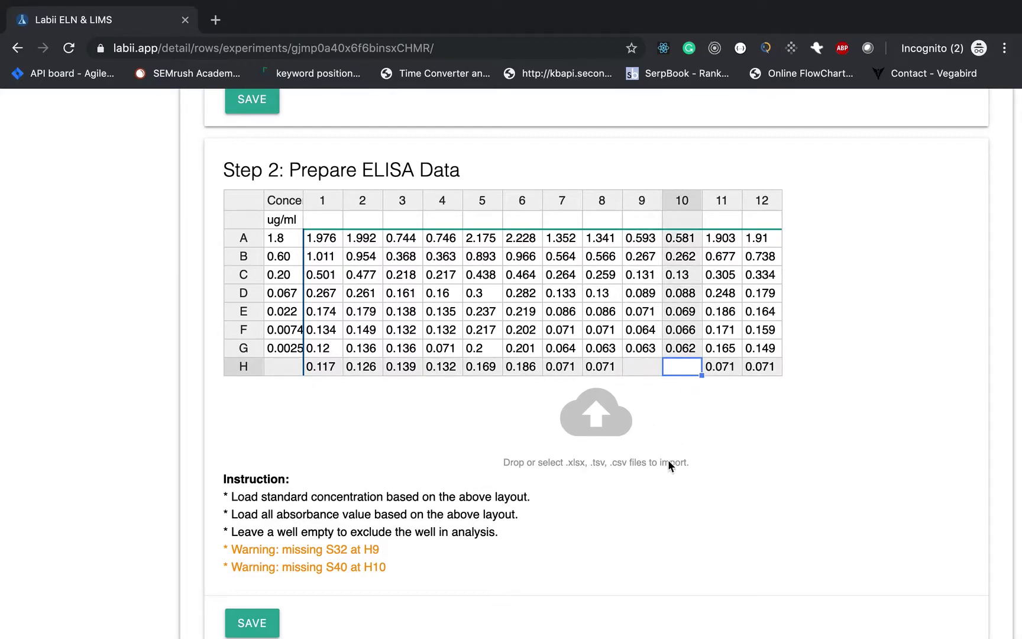
{"action": "left_click", "coordinate": [611, 488]}
{"action": "scroll", "coordinate": [609, 490], "scroll_direction": "down", "scroll_amount": 1}
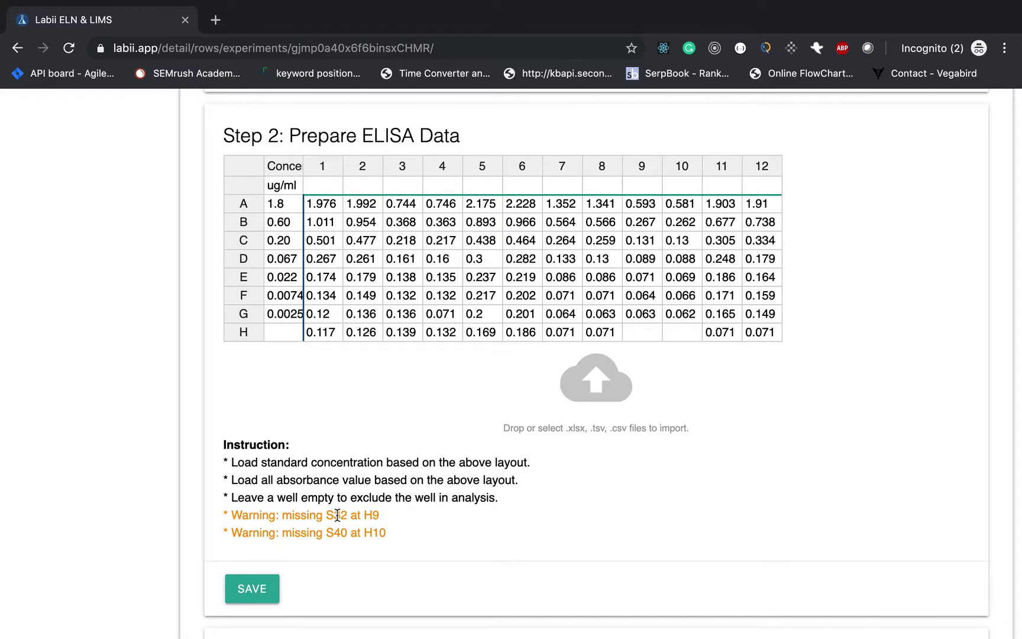
{"action": "left_click_drag", "start_coordinate": [334, 515], "coordinate": [361, 535]}
{"action": "left_click", "coordinate": [410, 537]}
{"action": "scroll", "coordinate": [410, 537], "scroll_direction": "down", "scroll_amount": 10}
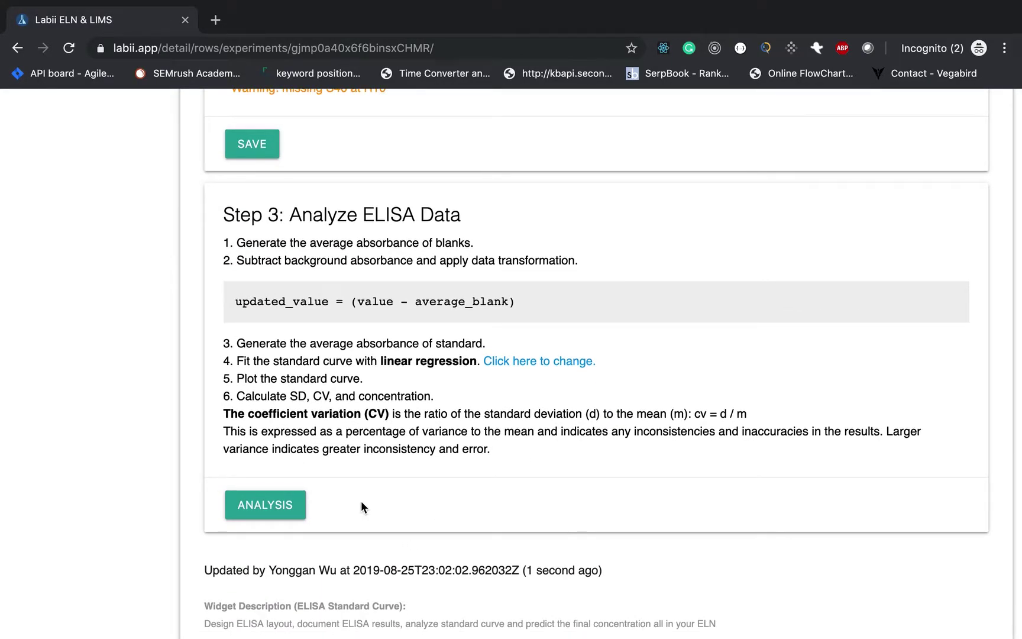
Run the analysis and review blank average 0.094, fit y = 1.2539x + -0.7876, and plot
{"action": "left_click", "coordinate": [290, 507]}
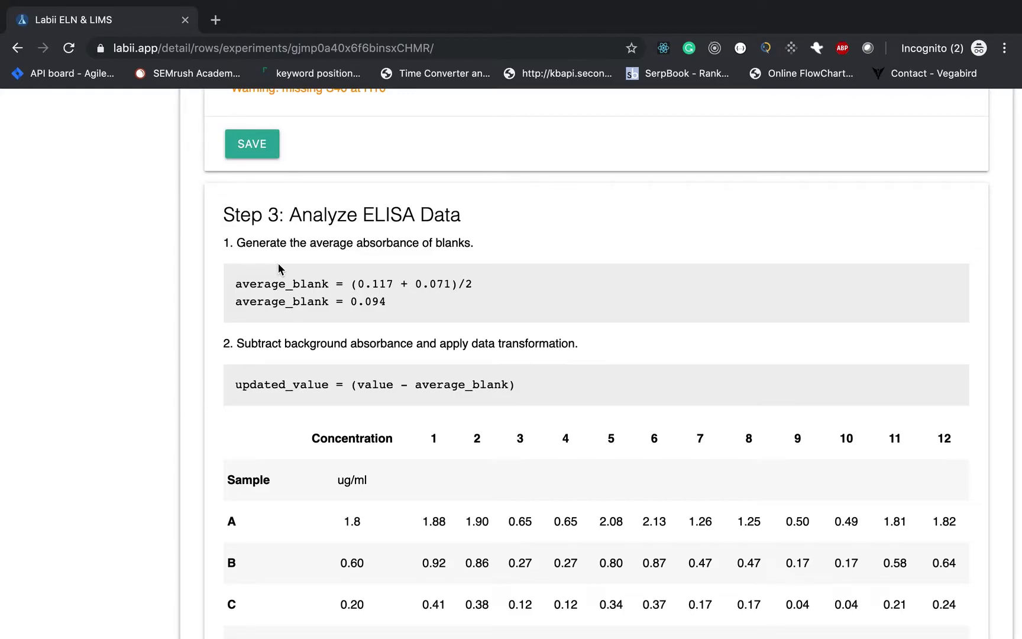
{"action": "scroll", "coordinate": [305, 296], "scroll_direction": "down", "scroll_amount": 3}
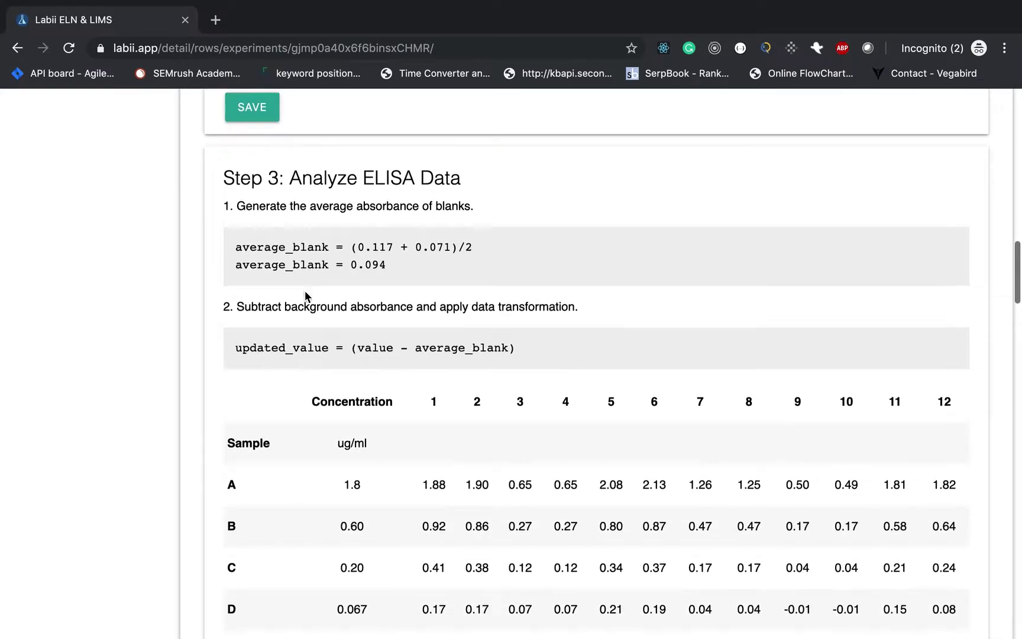
{"action": "scroll", "coordinate": [305, 295], "scroll_direction": "down", "scroll_amount": 3}
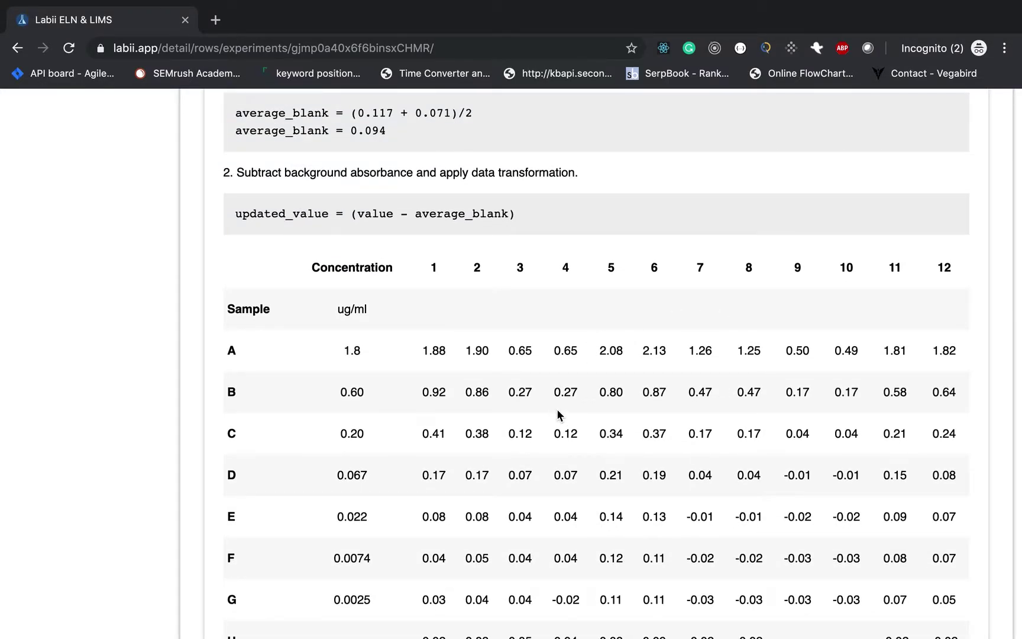
{"action": "scroll", "coordinate": [557, 414], "scroll_direction": "down", "scroll_amount": 6}
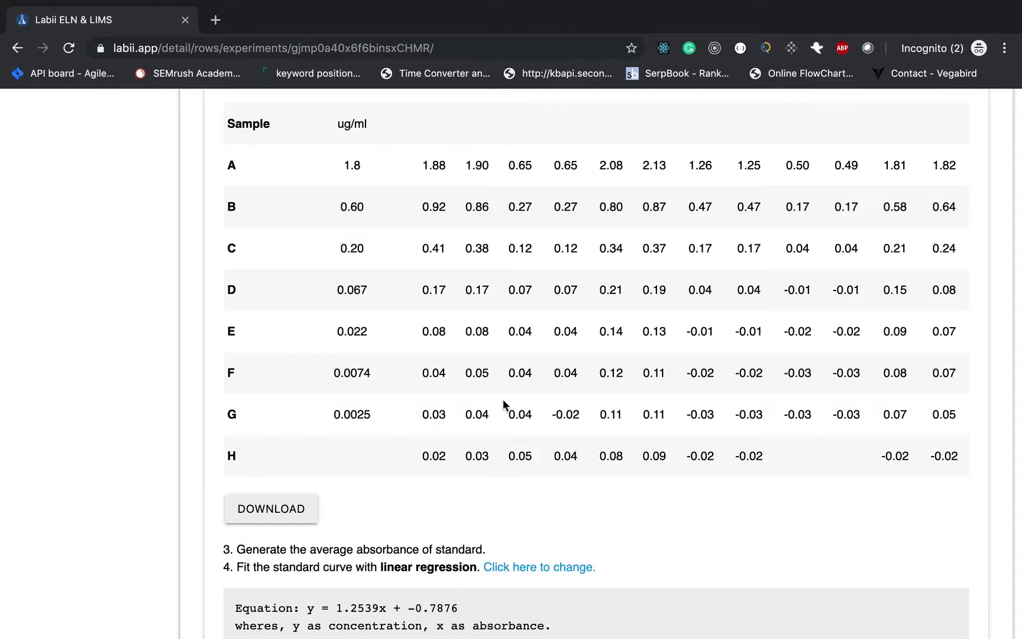
{"action": "scroll", "coordinate": [504, 405], "scroll_direction": "down", "scroll_amount": 4}
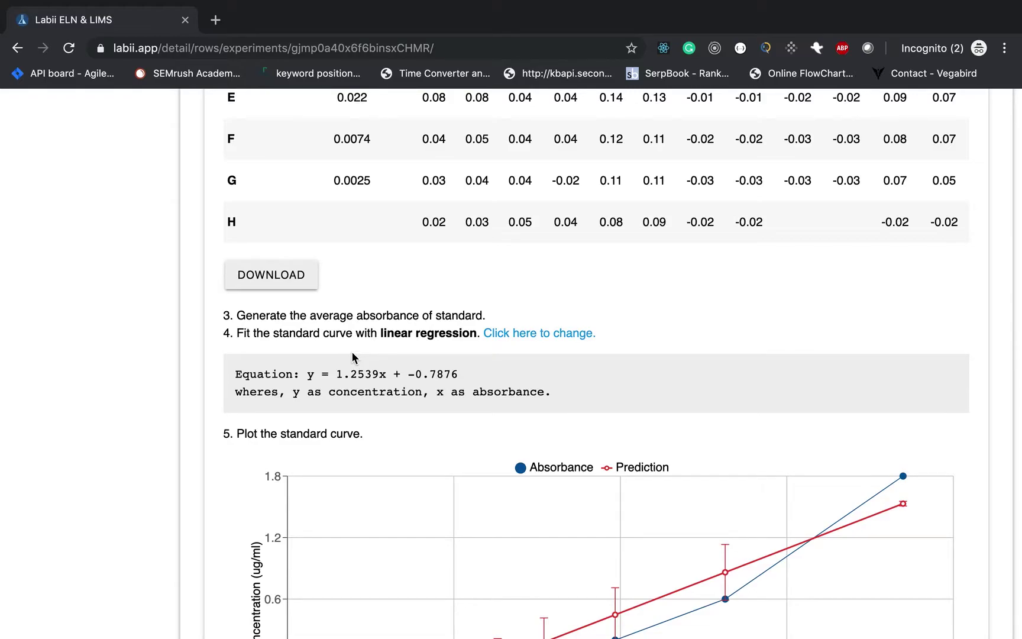
{"action": "scroll", "coordinate": [363, 377], "scroll_direction": "down", "scroll_amount": 4}
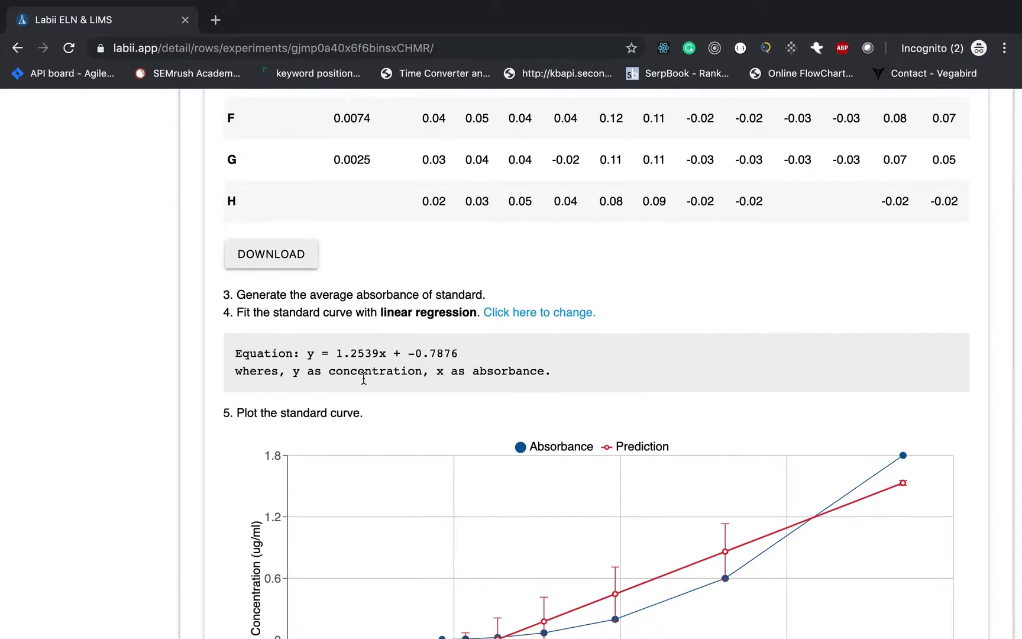
{"action": "scroll", "coordinate": [351, 437], "scroll_direction": "down", "scroll_amount": 5}
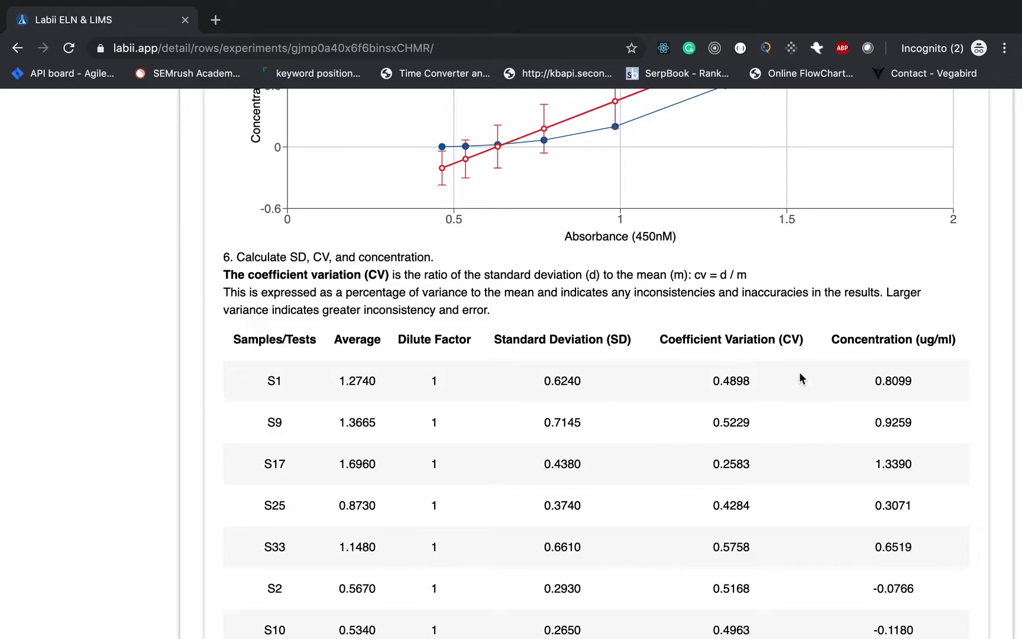
{"action": "left_click", "coordinate": [279, 341]}
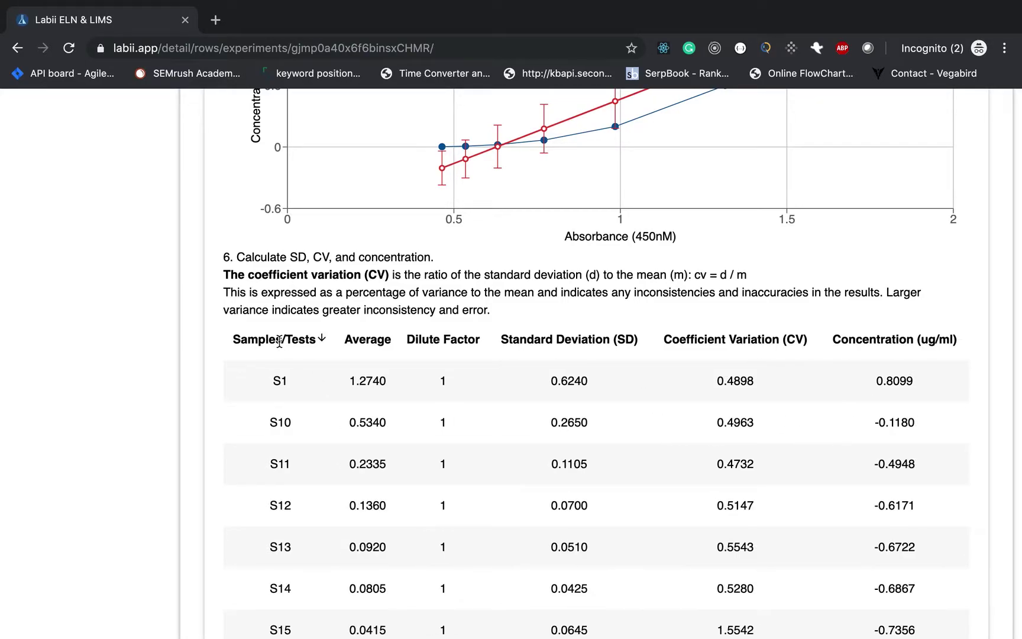
{"action": "left_click", "coordinate": [730, 341]}
{"action": "left_click", "coordinate": [730, 341]}
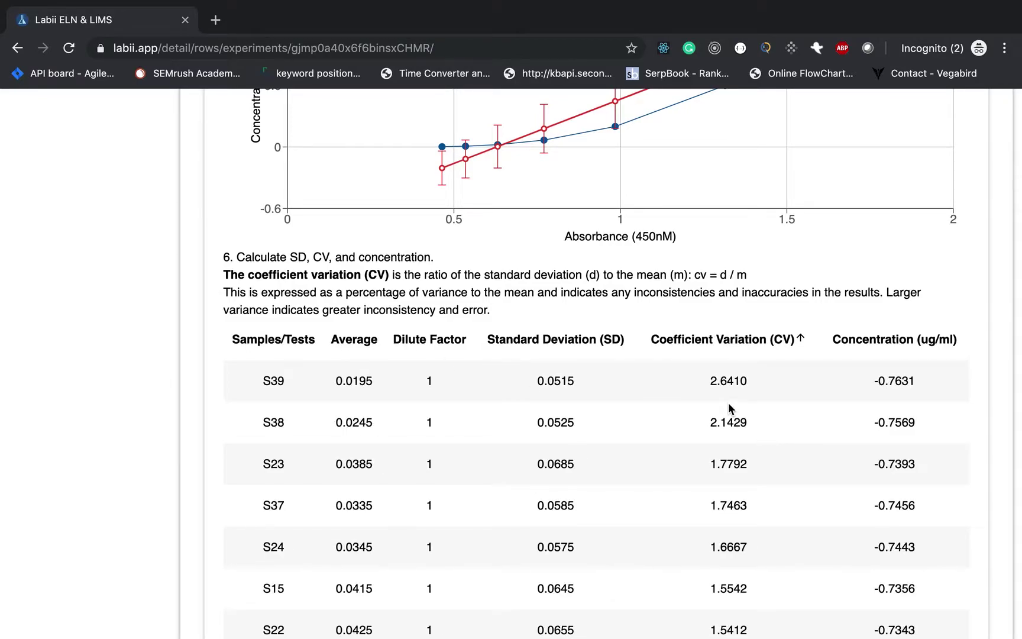
{"action": "scroll", "coordinate": [728, 404], "scroll_direction": "up", "scroll_amount": 4}
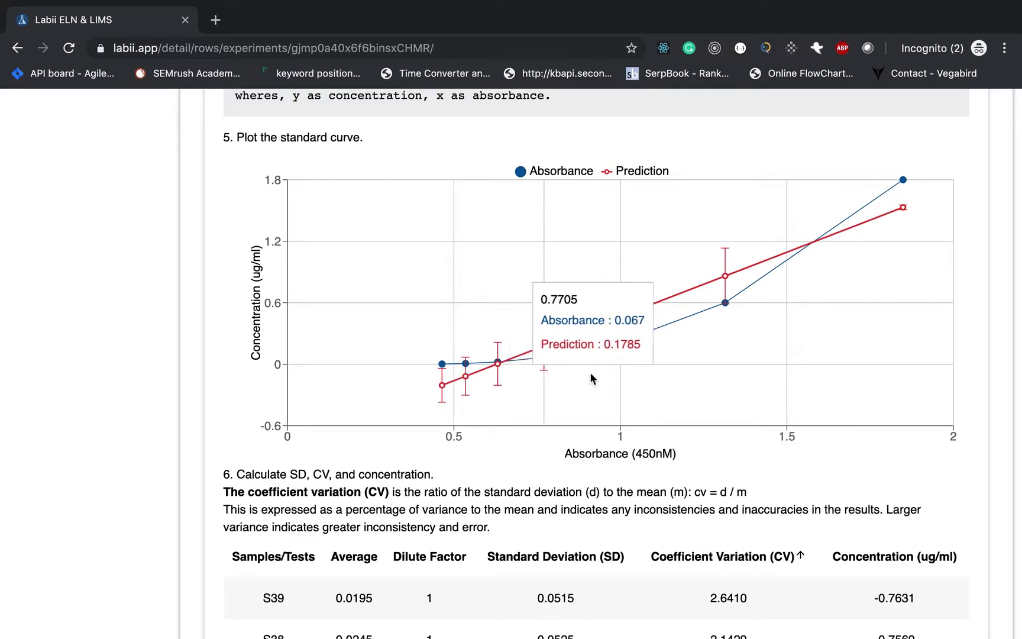
{"action": "scroll", "coordinate": [791, 278], "scroll_direction": "up", "scroll_amount": 1}
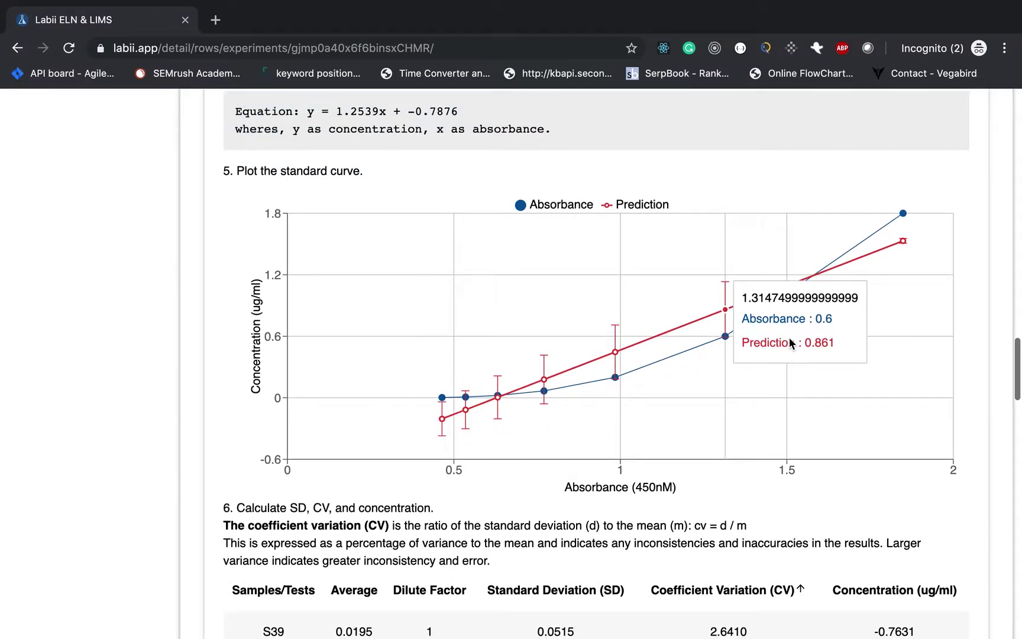
{"action": "scroll", "coordinate": [789, 342], "scroll_direction": "up", "scroll_amount": 5}
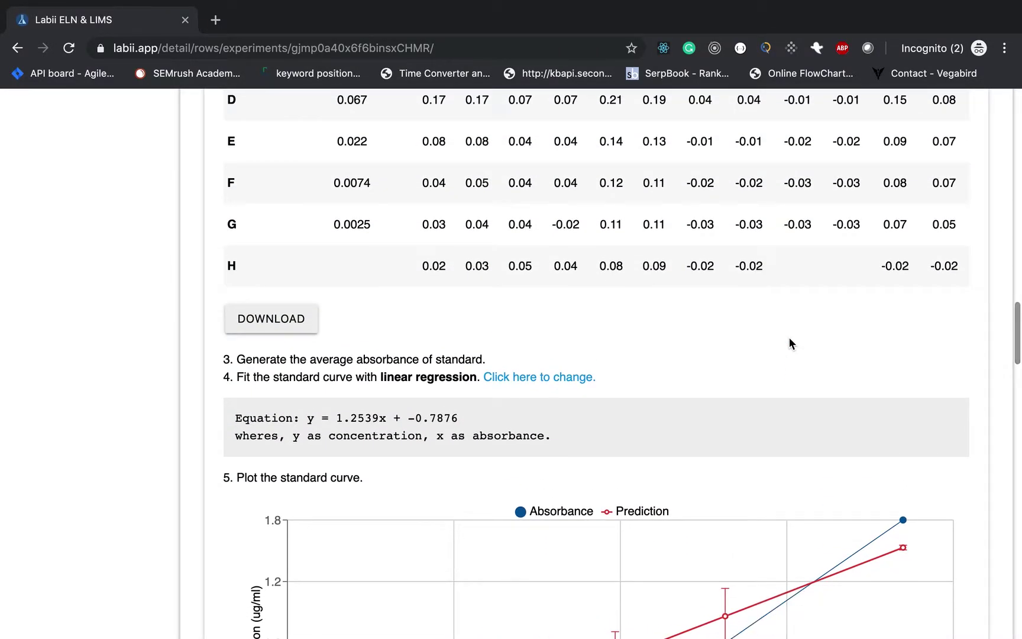
{"action": "scroll", "coordinate": [789, 343], "scroll_direction": "up", "scroll_amount": 15}
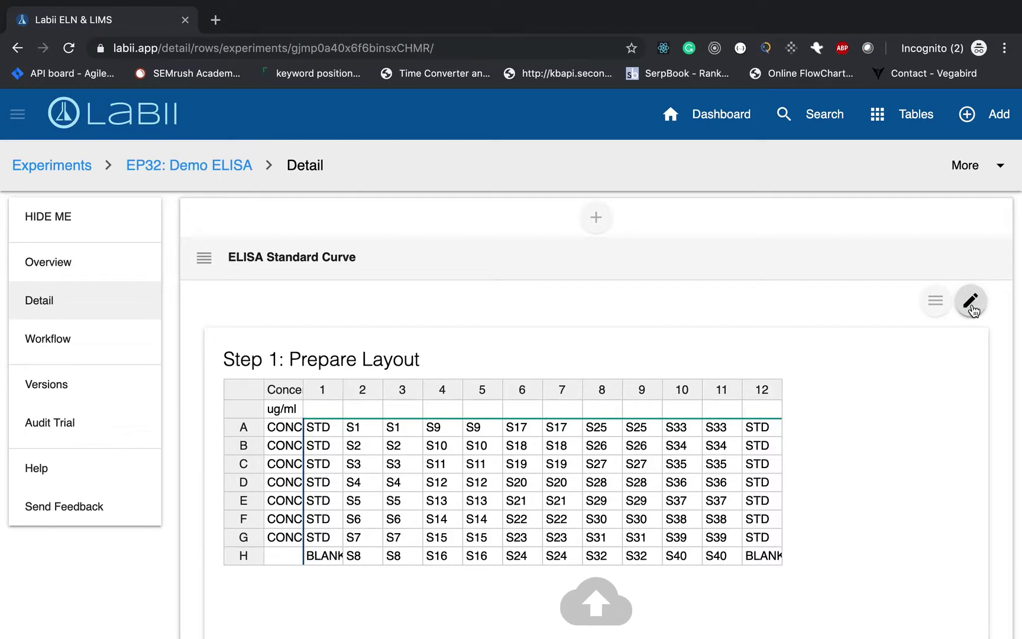
{"action": "left_click", "coordinate": [971, 305]}
Set Dilute Factor to 10, keep x as Data Transform, and choose the Polynomial fit method
{"action": "scroll", "coordinate": [972, 308], "scroll_direction": "down", "scroll_amount": 3}
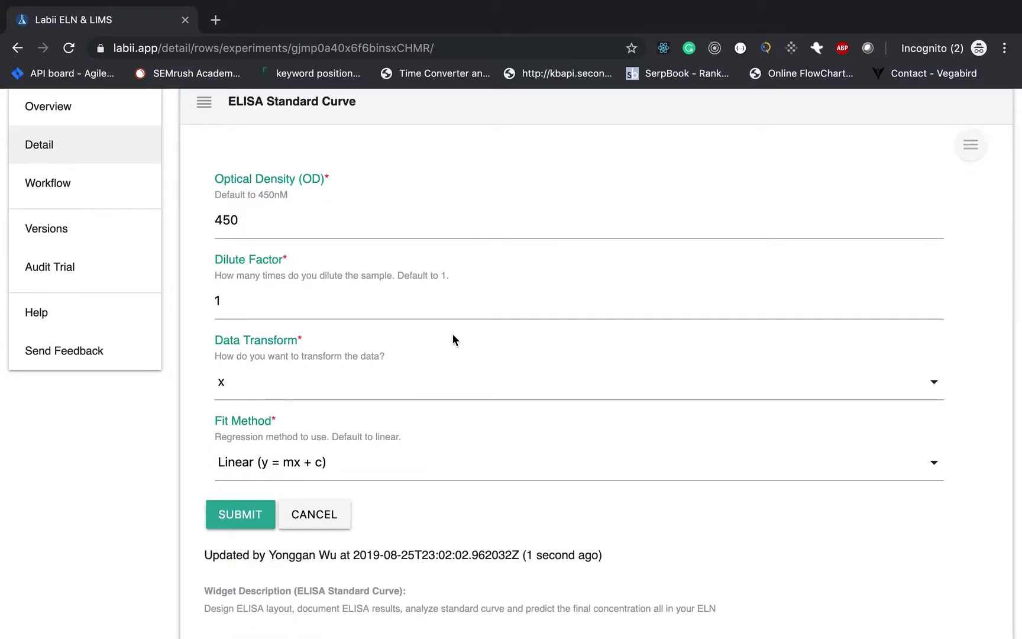
{"action": "left_click", "coordinate": [280, 301]}
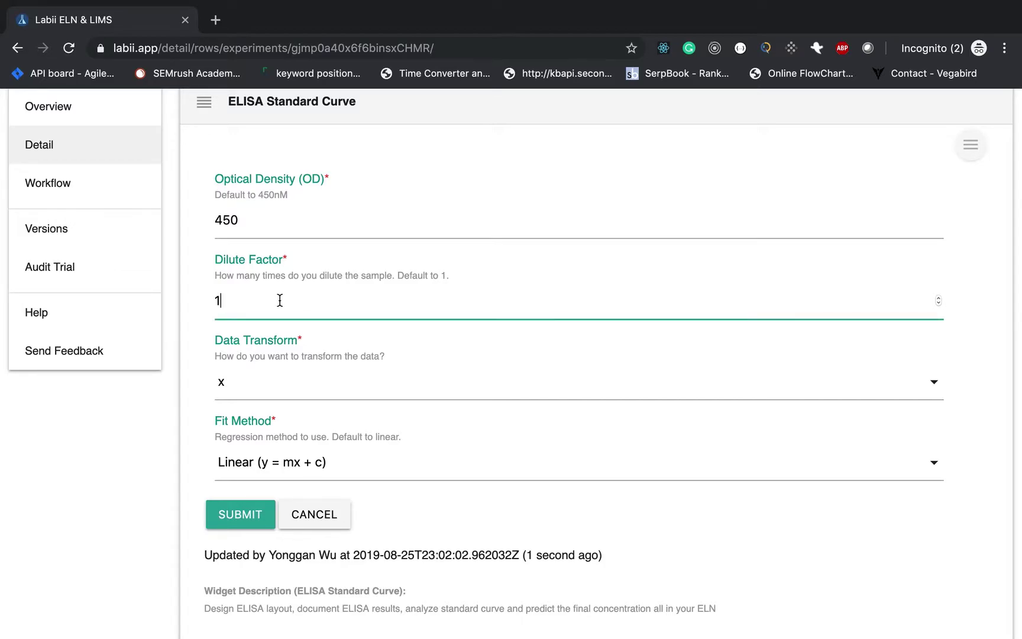
{"action": "left_click_drag", "start_coordinate": [280, 300], "coordinate": [197, 304]}
{"action": "type", "text": "10"}
{"action": "scroll", "coordinate": [258, 327], "scroll_direction": "down", "scroll_amount": 2}
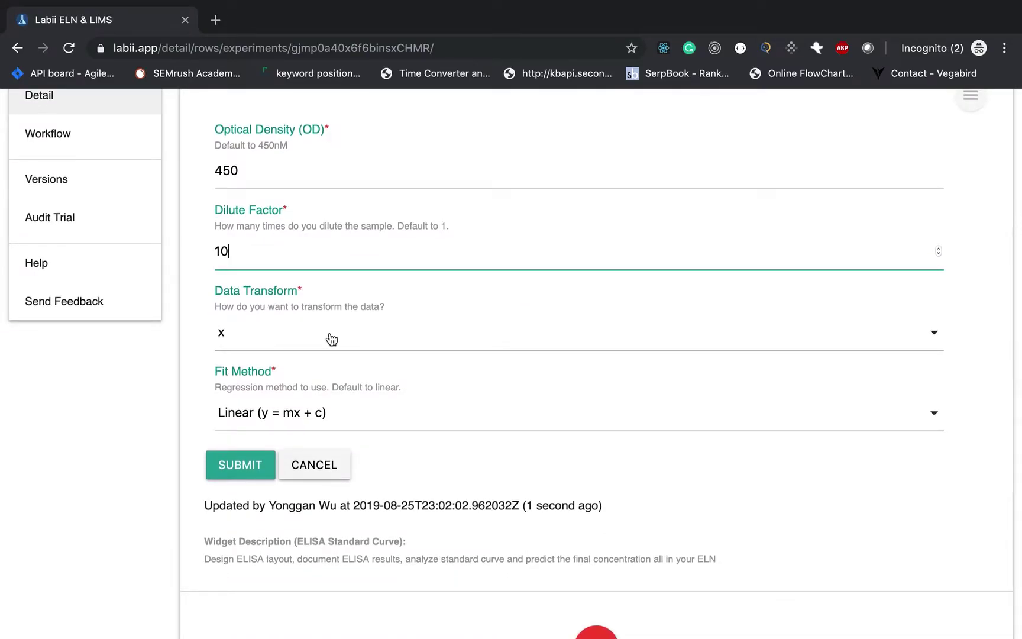
{"action": "left_click", "coordinate": [332, 338]}
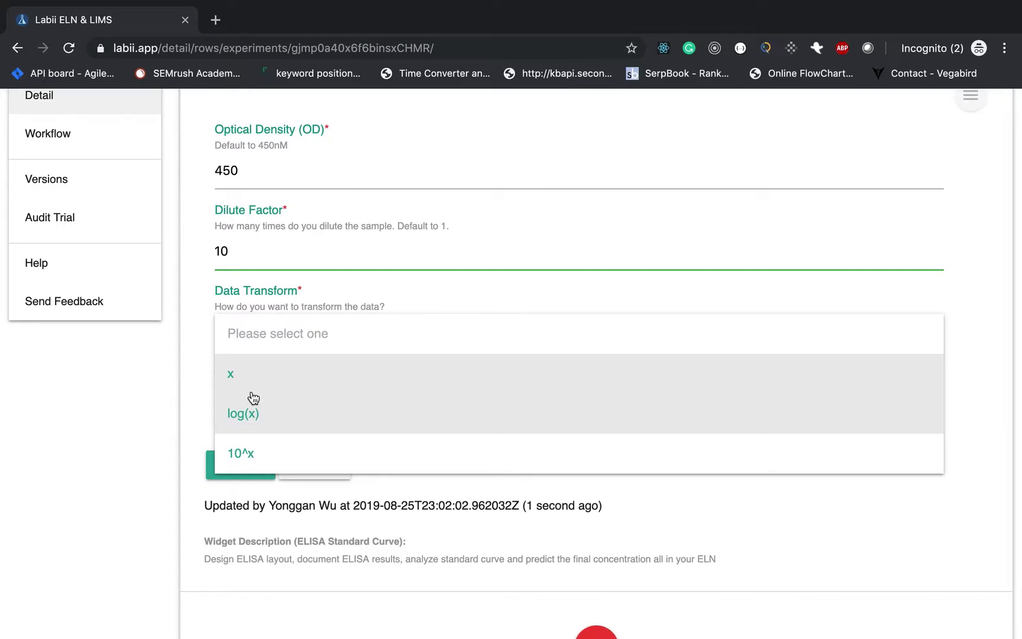
{"action": "left_click", "coordinate": [202, 359]}
{"action": "scroll", "coordinate": [203, 361], "scroll_direction": "down", "scroll_amount": 3}
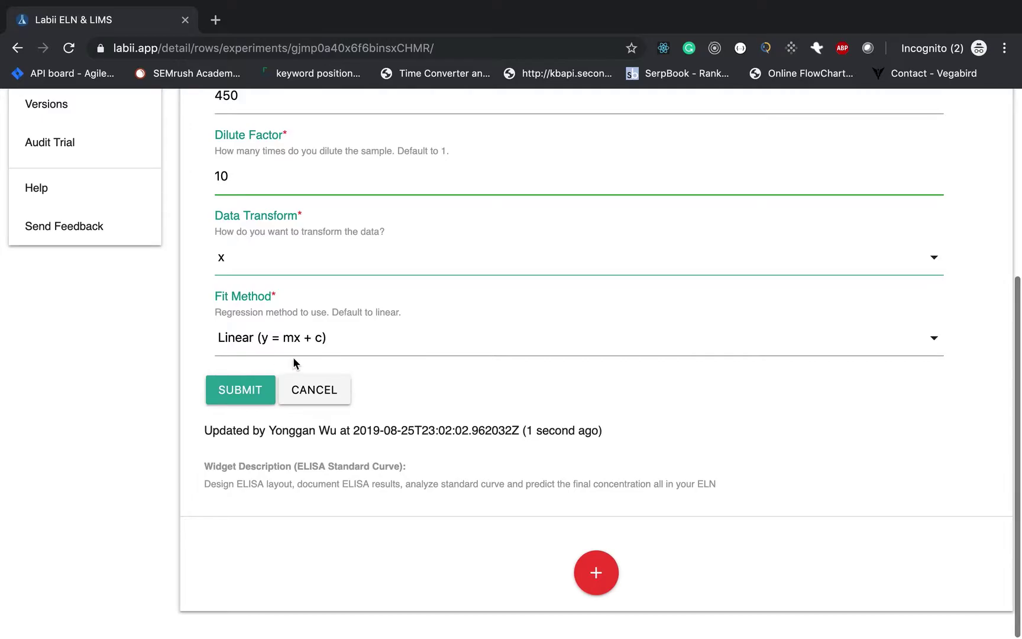
{"action": "left_click", "coordinate": [283, 338]}
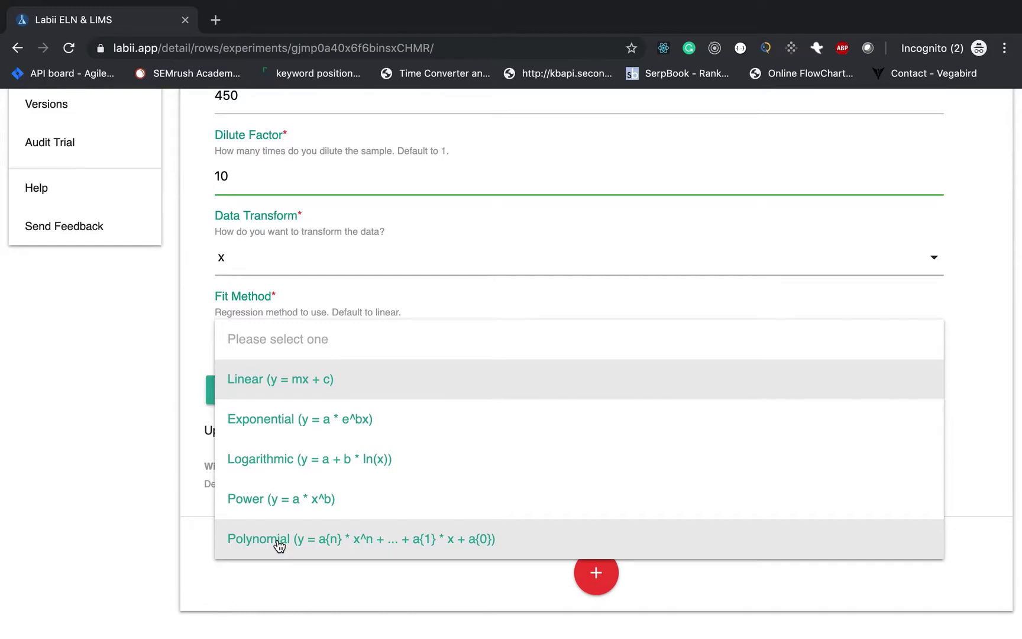
{"action": "left_click", "coordinate": [279, 543]}
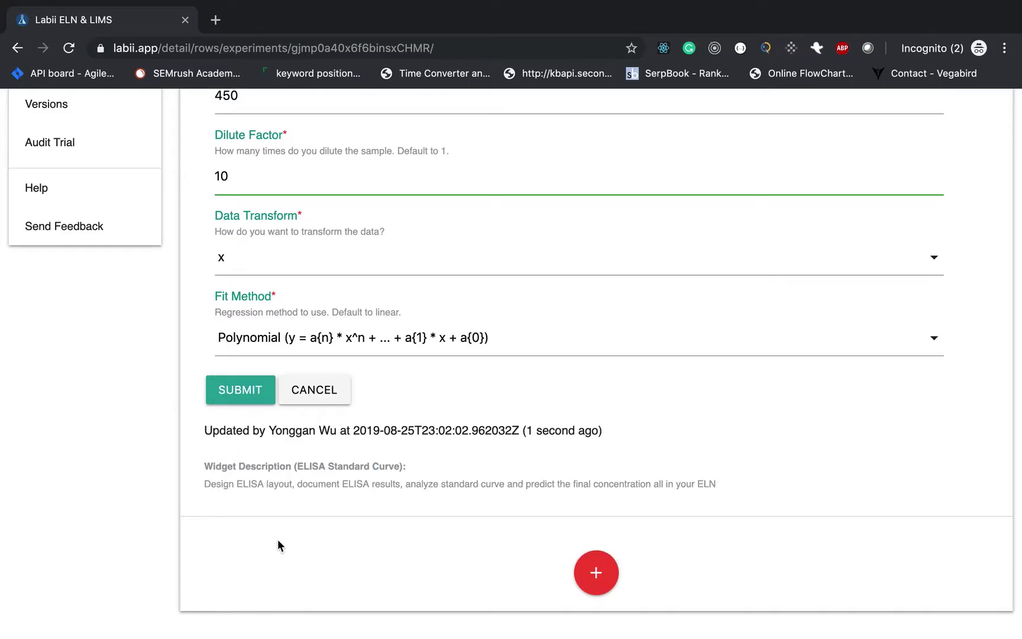
{"action": "left_click", "coordinate": [246, 408]}
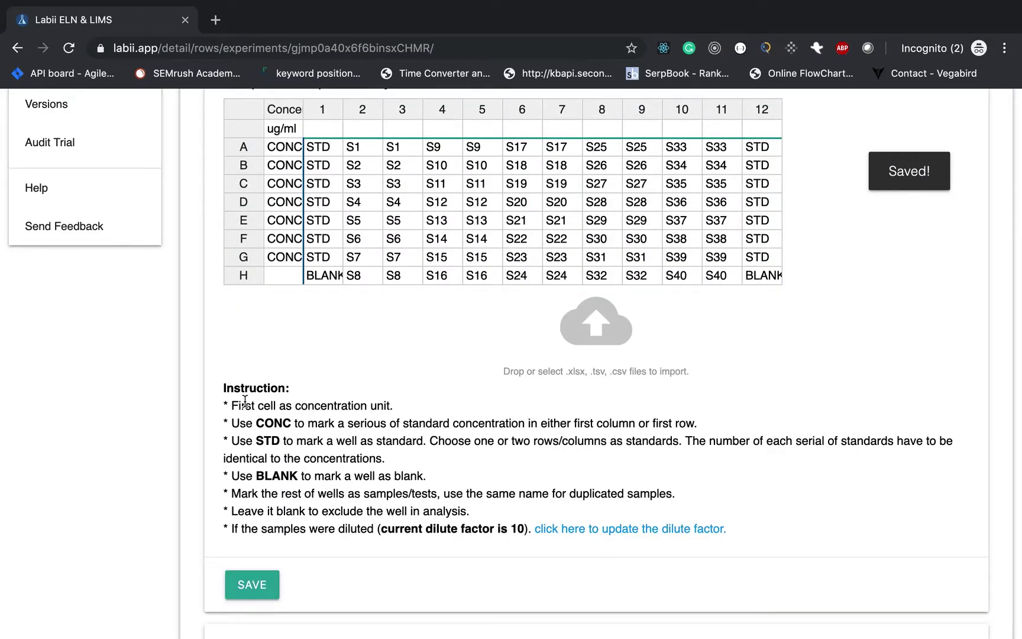
Rerun the analysis, giving polynomial fit y = 1.0828x^2 + -1.2213x + 0.351 and new concentrations
{"action": "scroll", "coordinate": [216, 335], "scroll_direction": "down", "scroll_amount": 15}
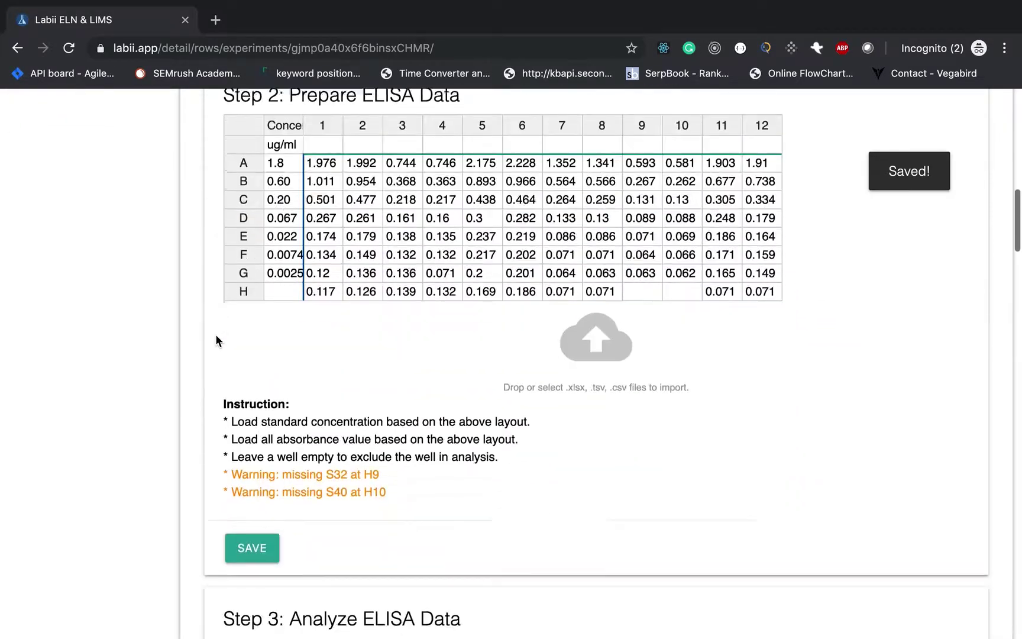
{"action": "scroll", "coordinate": [216, 338], "scroll_direction": "down", "scroll_amount": 20}
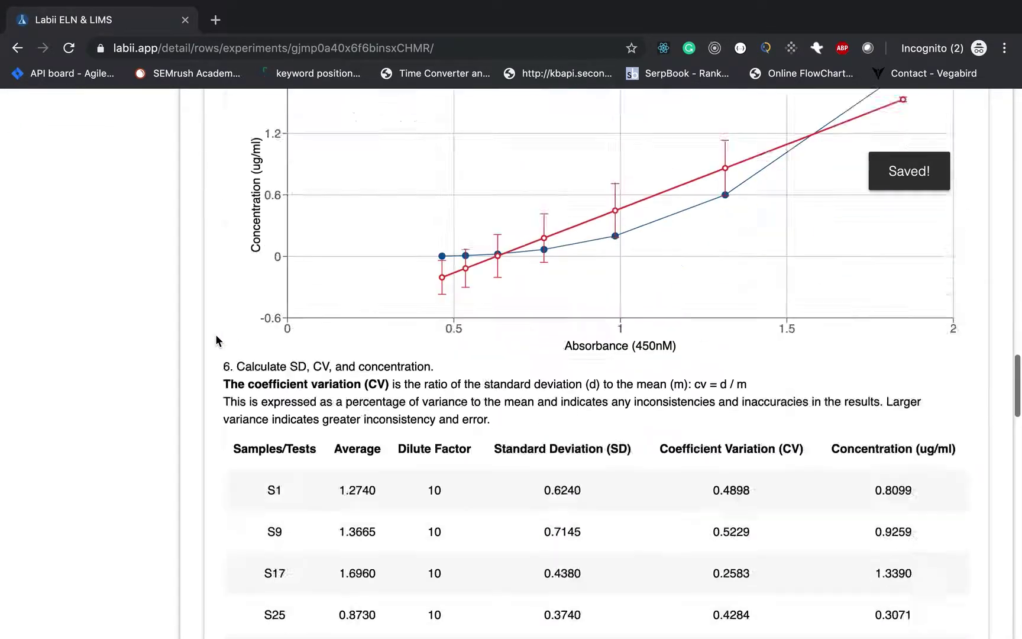
{"action": "scroll", "coordinate": [215, 335], "scroll_direction": "down", "scroll_amount": 18}
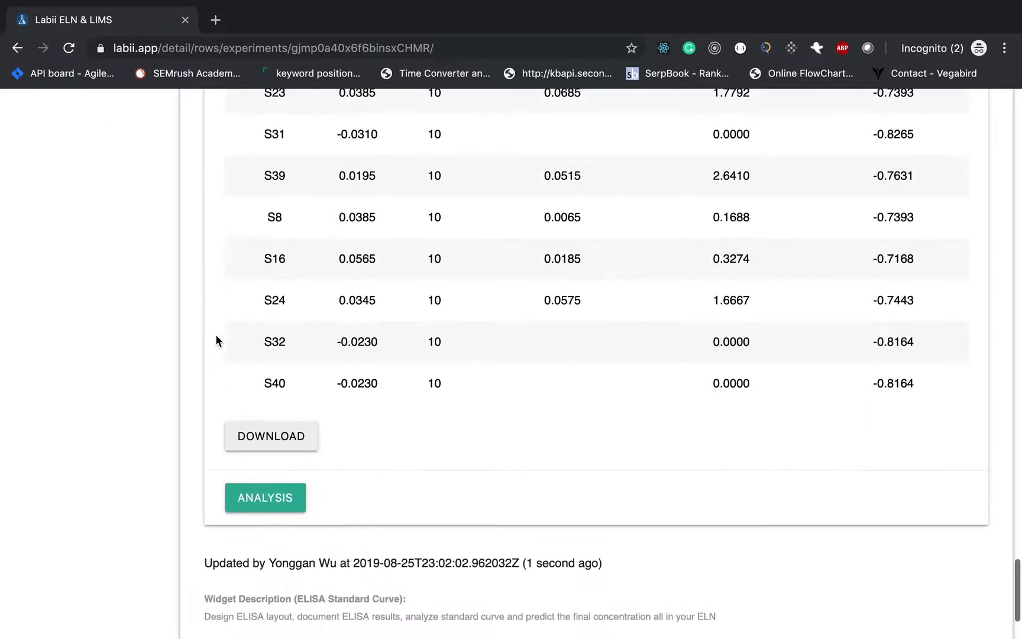
{"action": "left_click", "coordinate": [258, 502]}
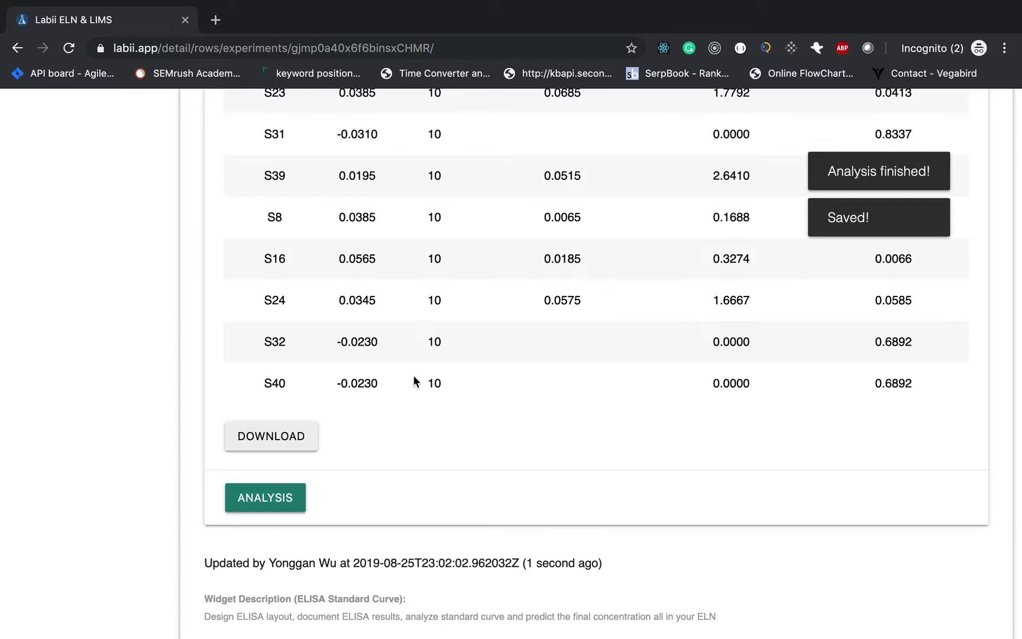
{"action": "scroll", "coordinate": [647, 365], "scroll_direction": "up", "scroll_amount": 20}
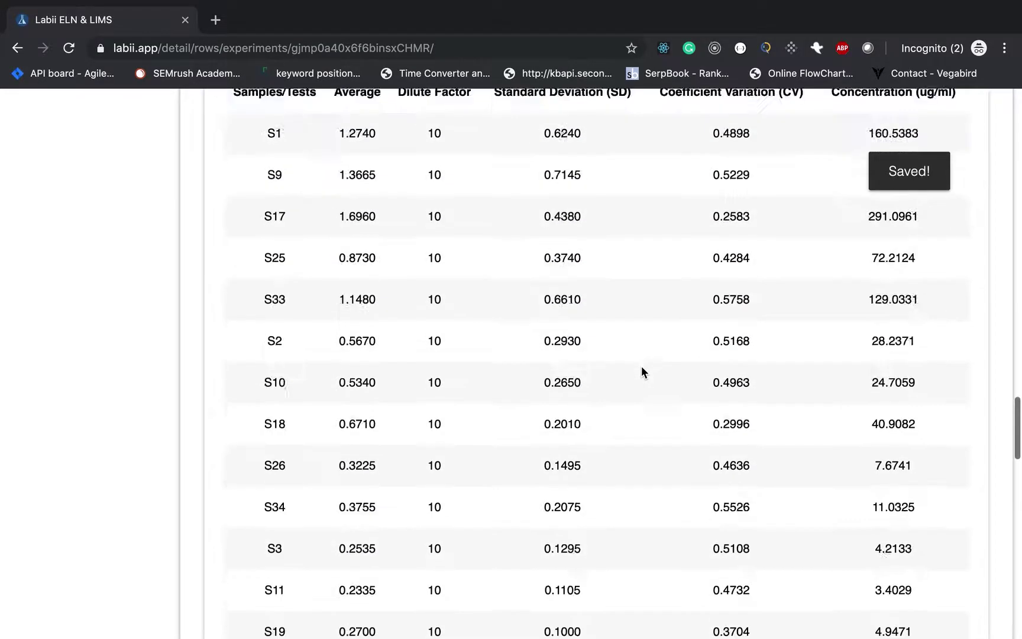
{"action": "scroll", "coordinate": [641, 366], "scroll_direction": "up", "scroll_amount": 3}
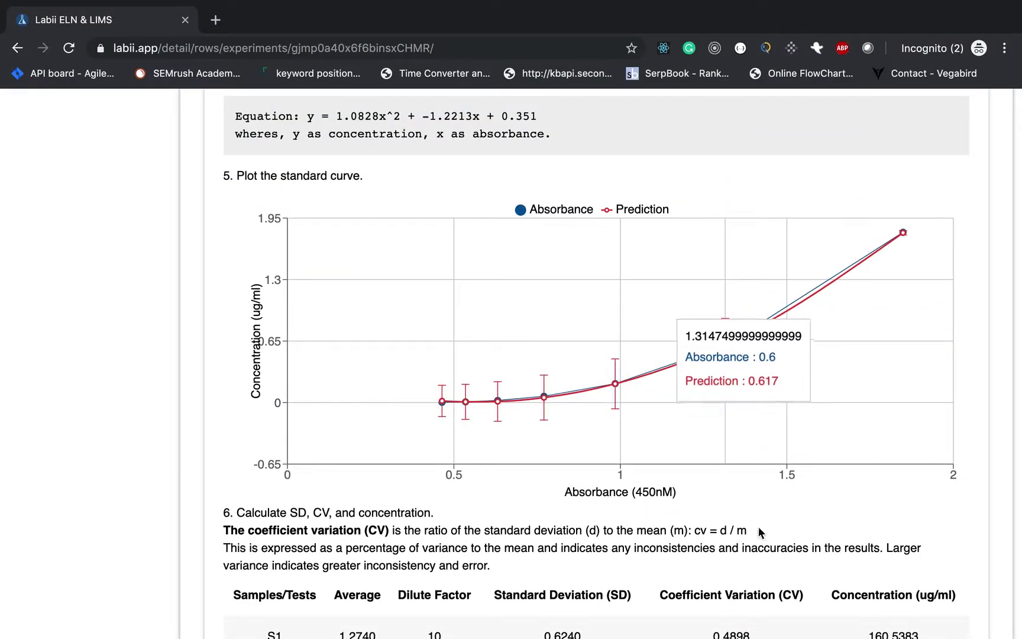
{"action": "mouse_move", "coordinate": [862, 444]}
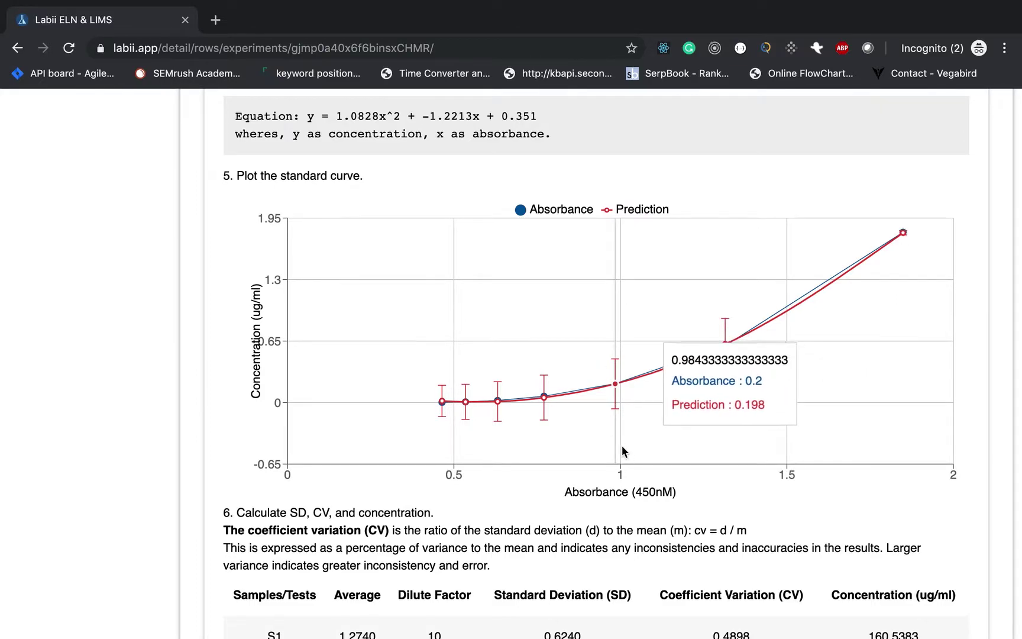
{"action": "scroll", "coordinate": [659, 486], "scroll_direction": "down", "scroll_amount": 3}
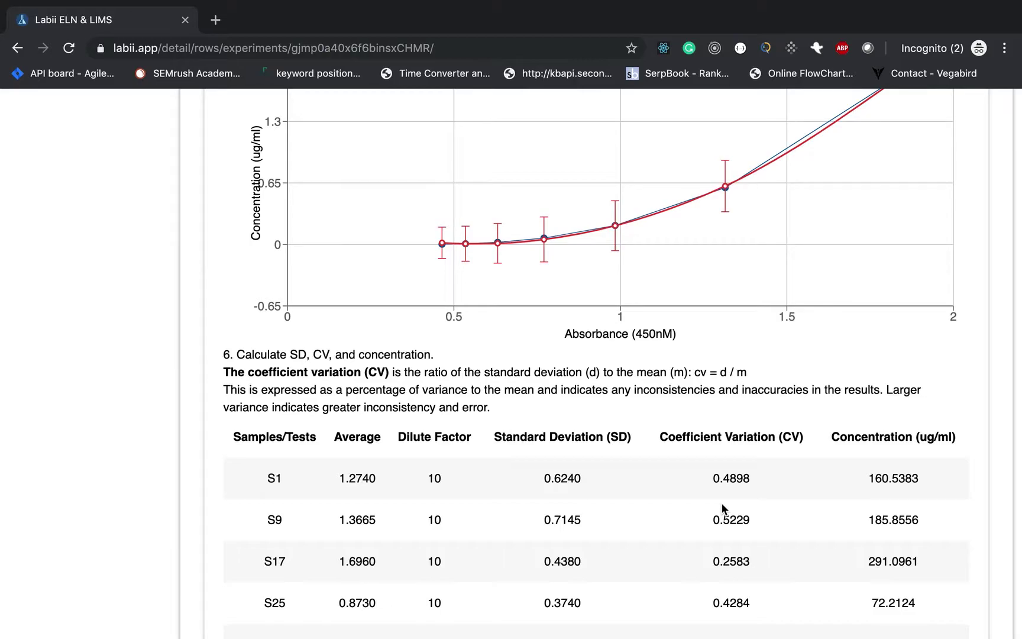
{"action": "scroll", "coordinate": [721, 502], "scroll_direction": "up", "scroll_amount": 8}
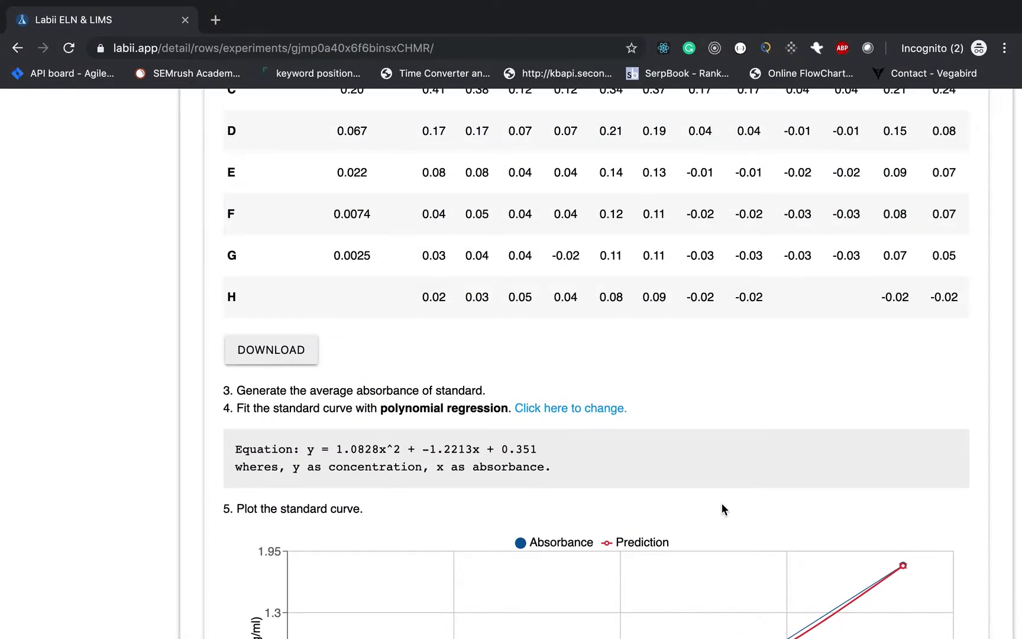
{"action": "scroll", "coordinate": [722, 508], "scroll_direction": "up", "scroll_amount": 20}
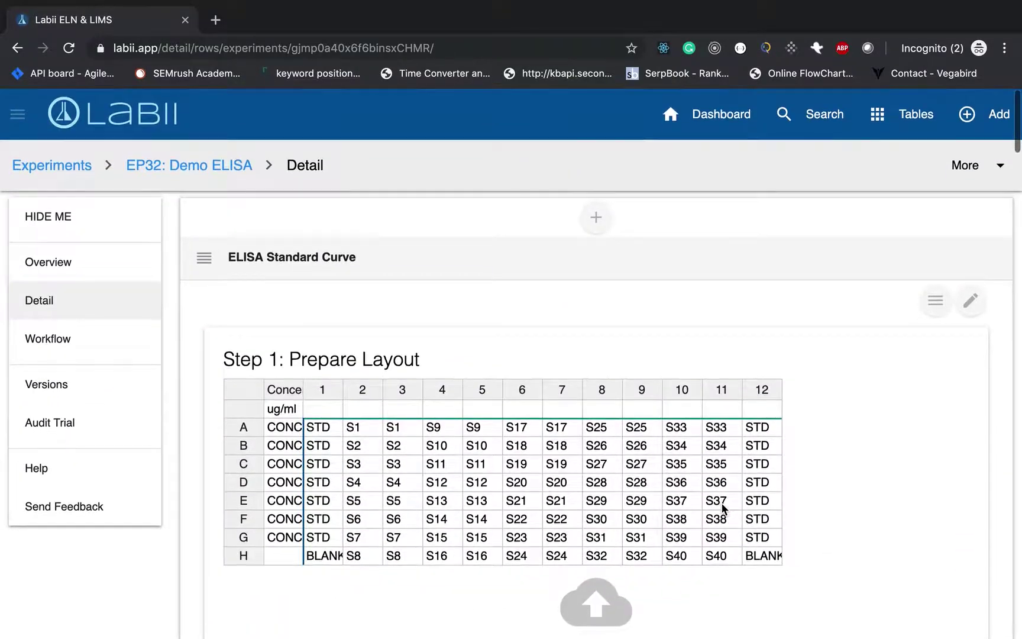